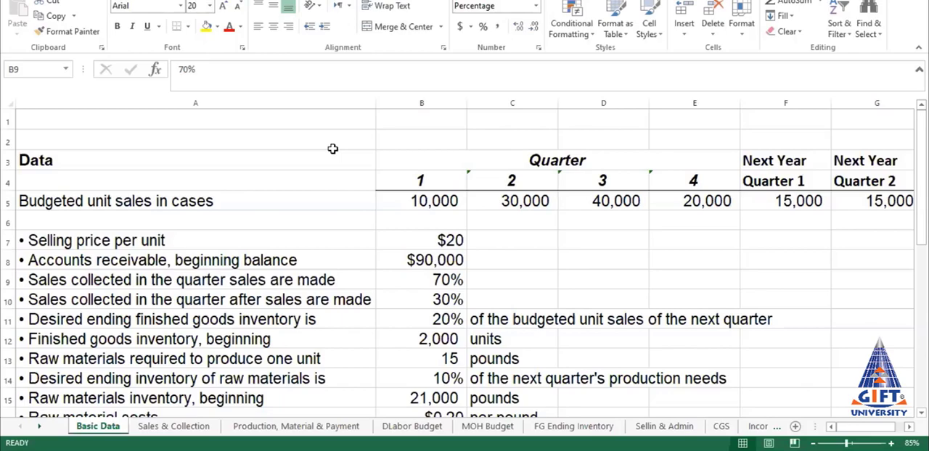
Step: Examine the quarterly figures on the Basic Data sheet, and the Sales Budget's titles, quarter headings and figures on the Sales & Collection sheet
drag(234, 157, 866, 284)
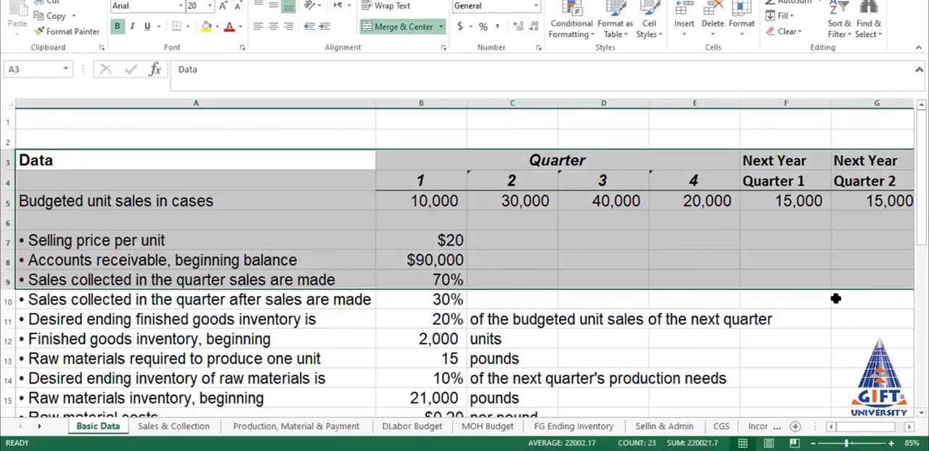
key(ctrl+Page_Down)
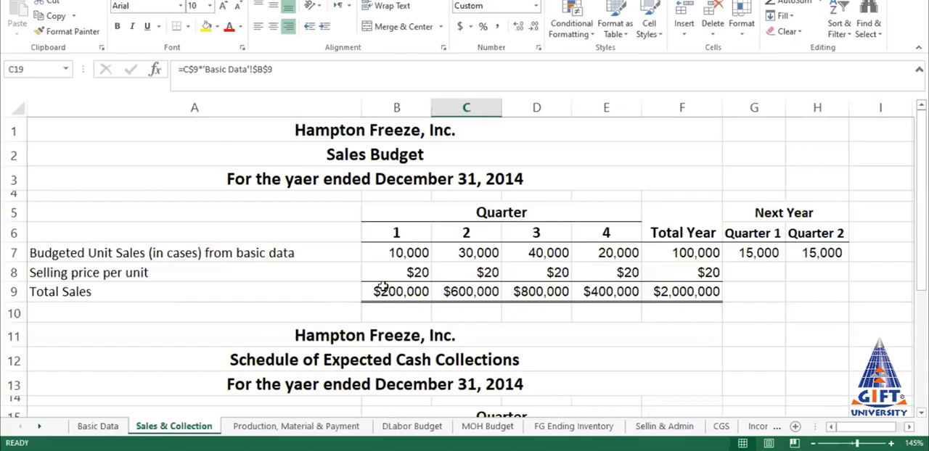
click(349, 129)
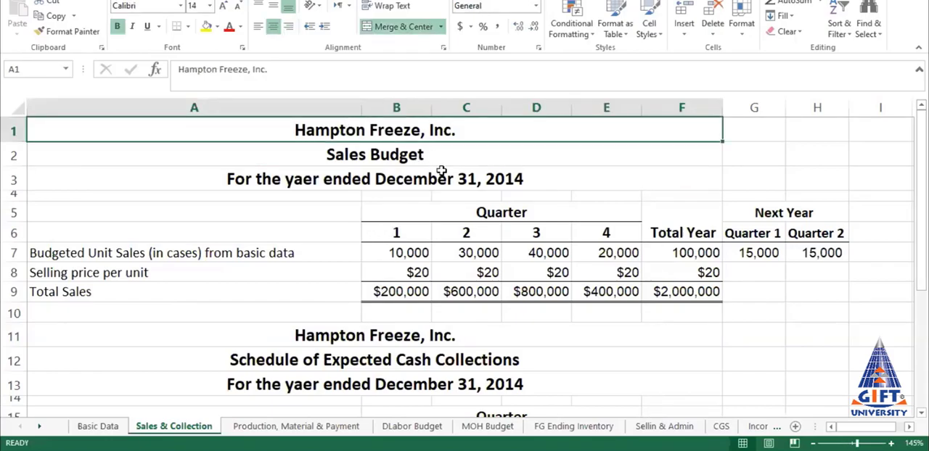
click(414, 159)
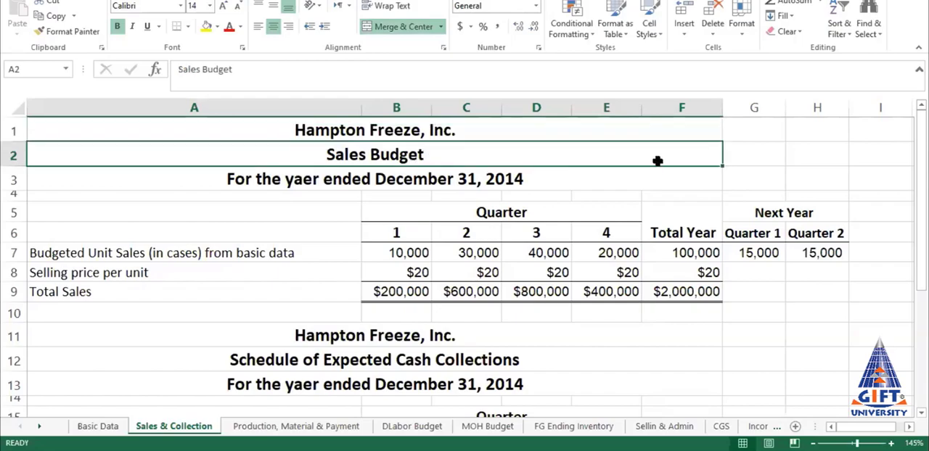
click(388, 178)
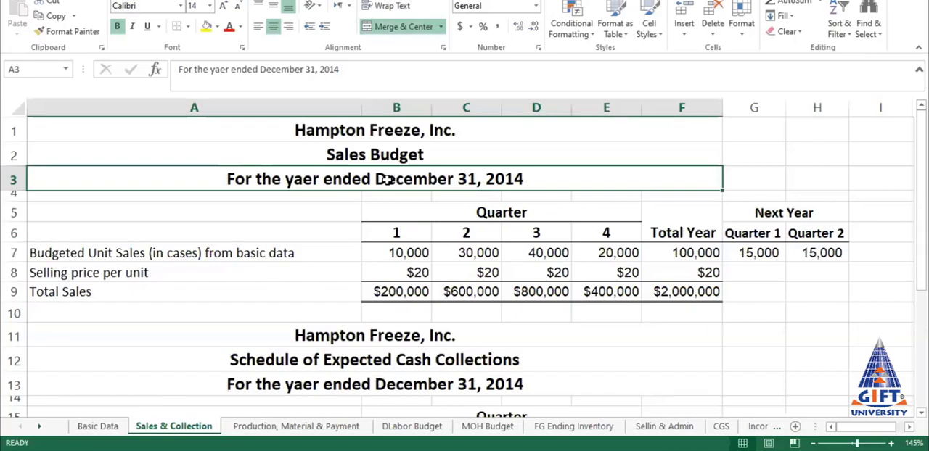
click(476, 213)
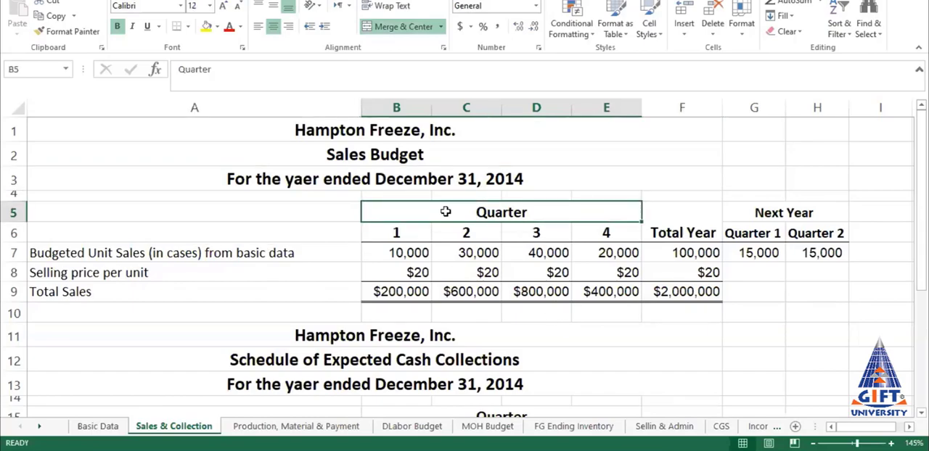
click(395, 233)
click(469, 233)
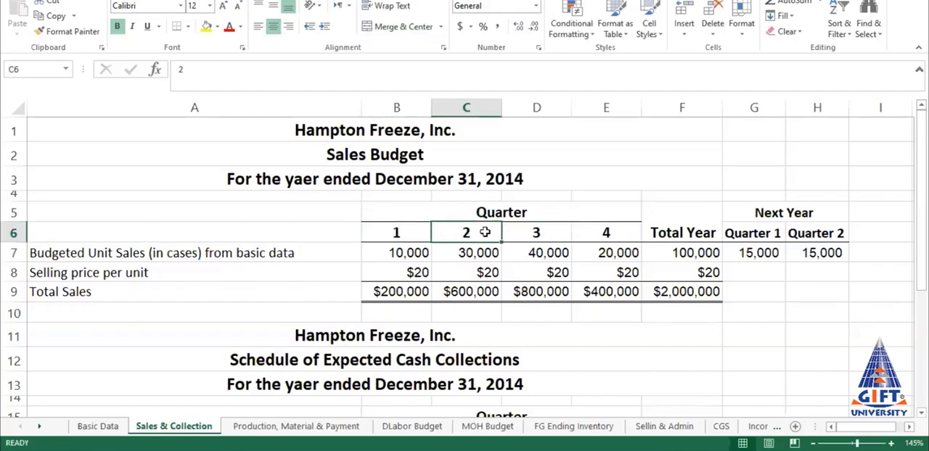
click(543, 233)
click(618, 235)
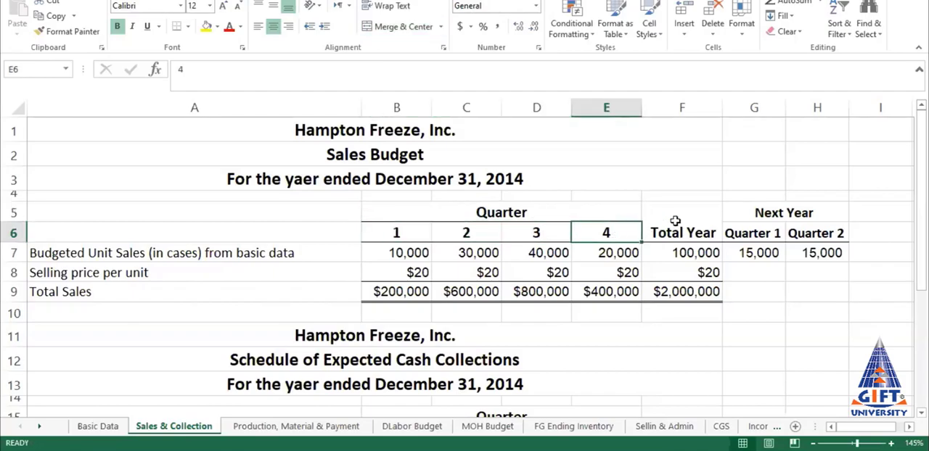
drag(694, 171, 688, 298)
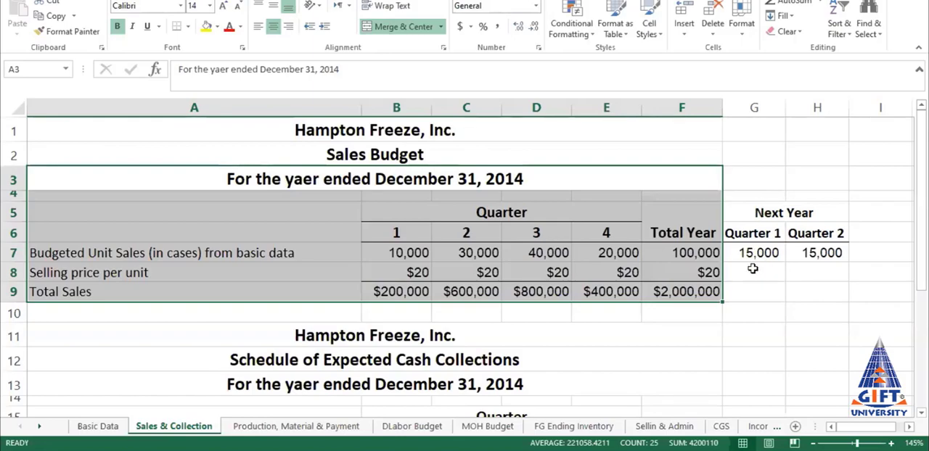
Step: Link the Sales Budget's quarter 1 budgeted unit sales in B7 to cell B5 of the Basic Data sheet
scroll(835, 237, down, 1)
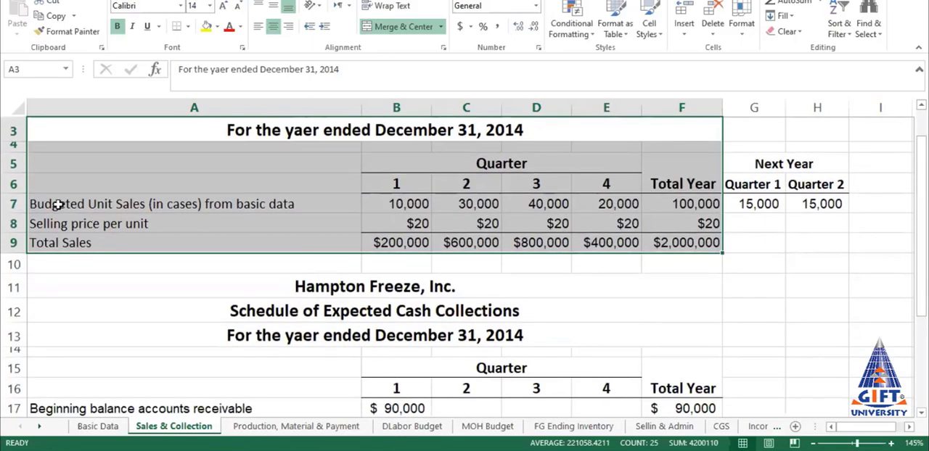
click(58, 205)
click(412, 204)
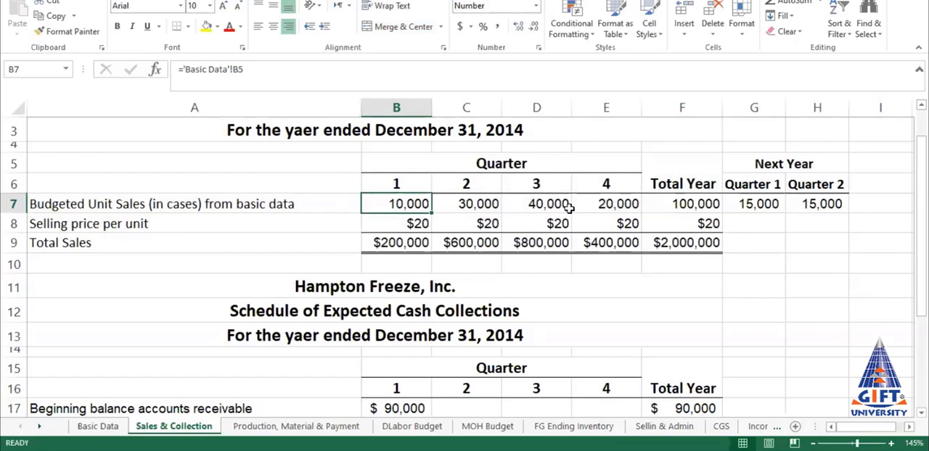
click(100, 427)
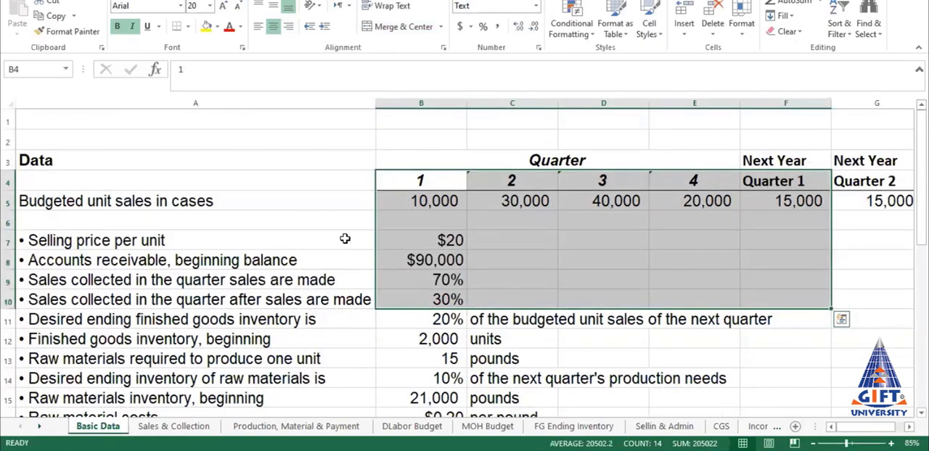
click(173, 427)
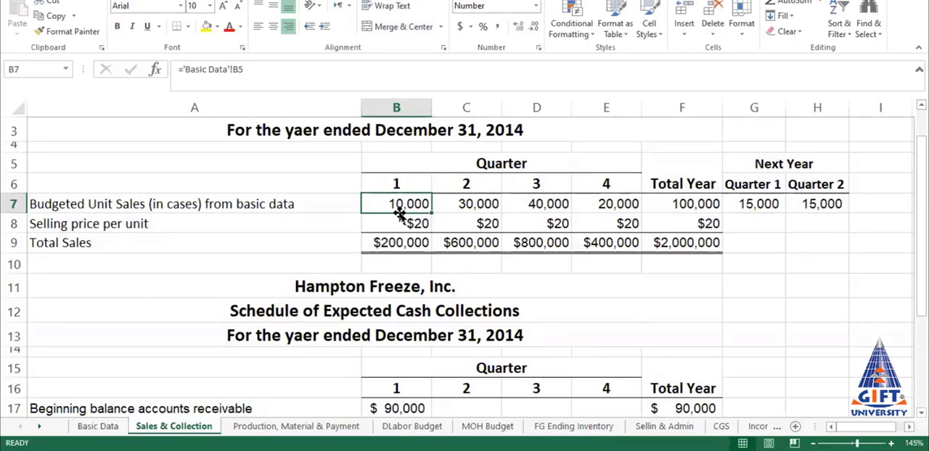
text(=)
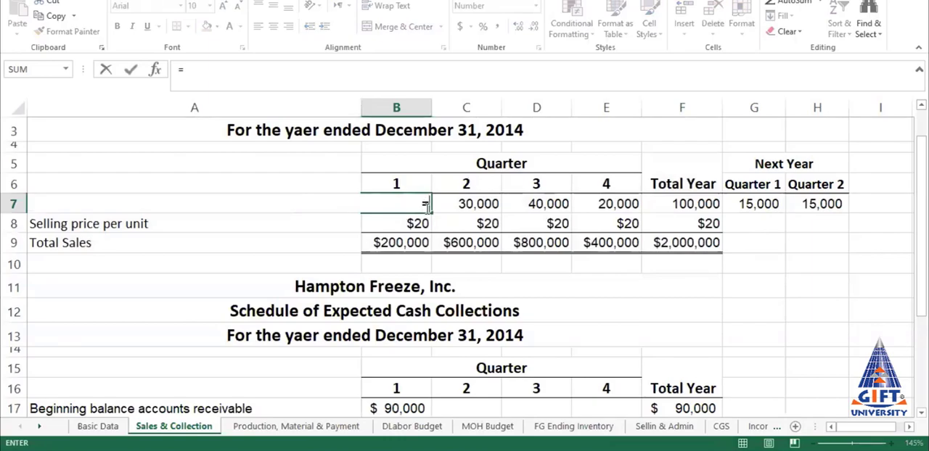
click(96, 427)
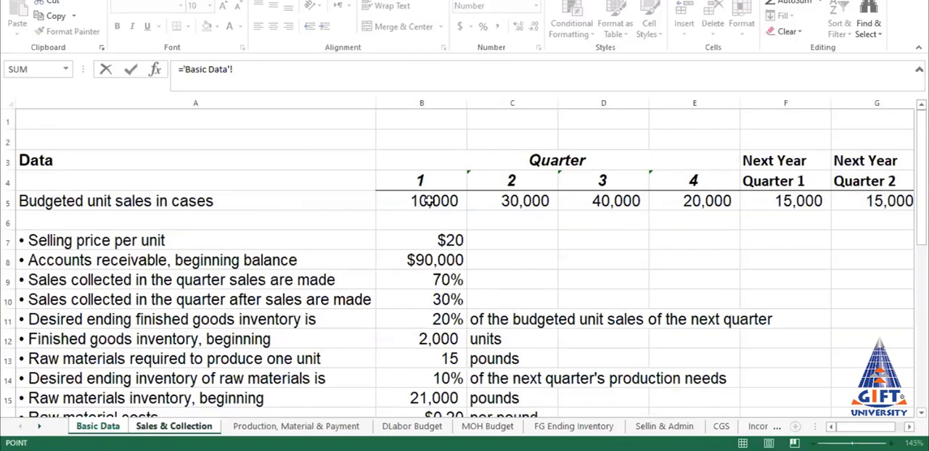
click(428, 201)
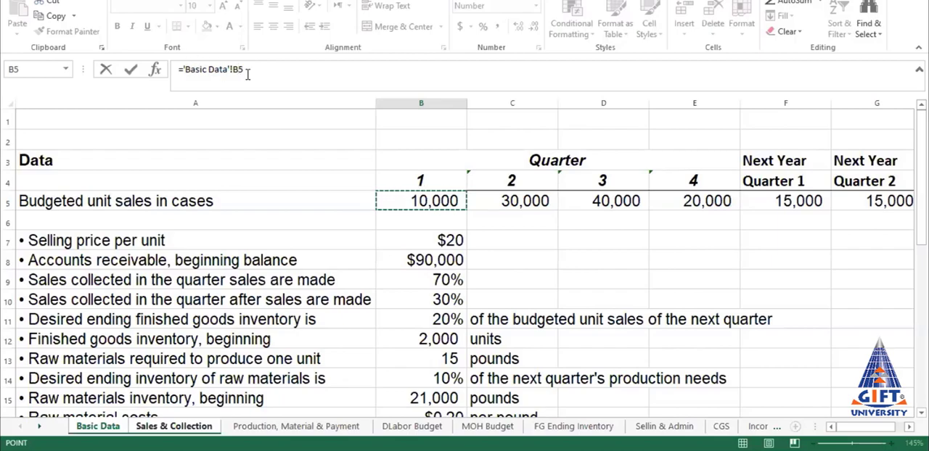
key(Return)
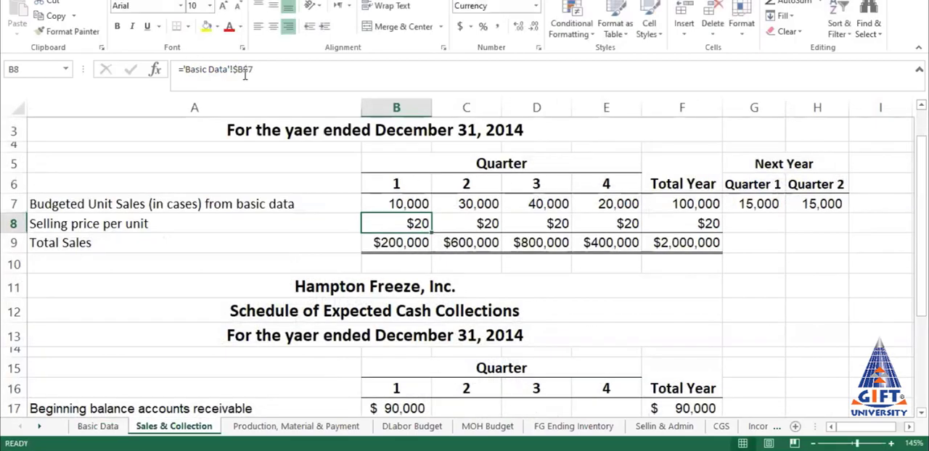
Step: Set quarter 1 budgeted unit sales on the Basic Data sheet to 15000 and check the linked Sales Budget
click(405, 204)
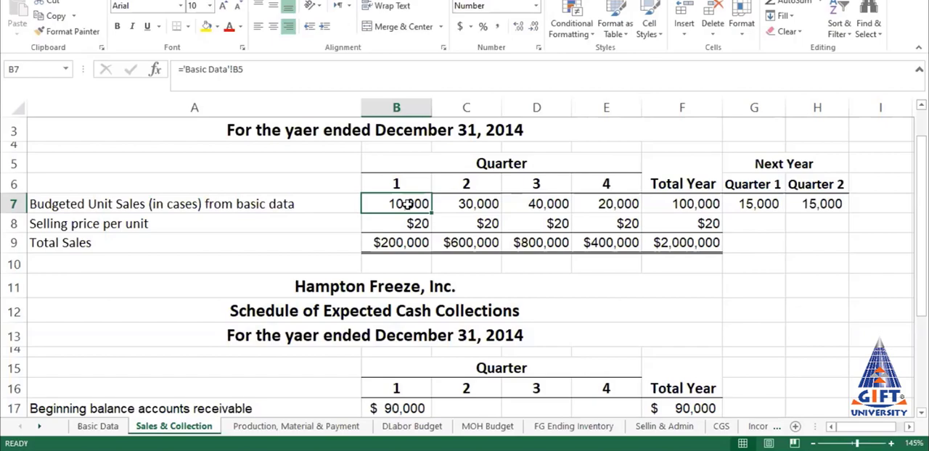
click(105, 427)
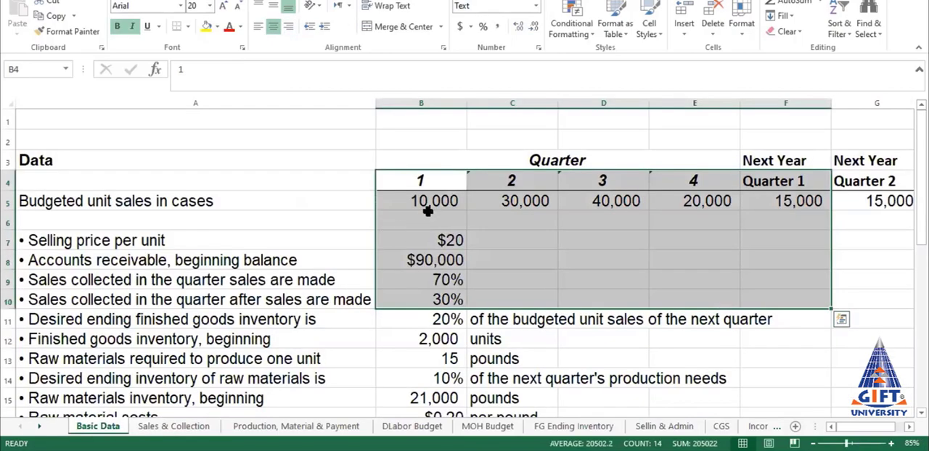
click(194, 426)
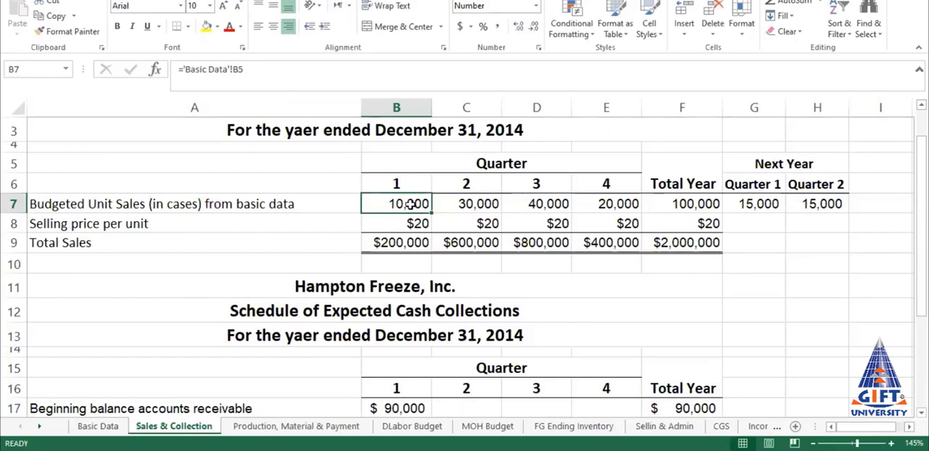
click(99, 411)
click(99, 426)
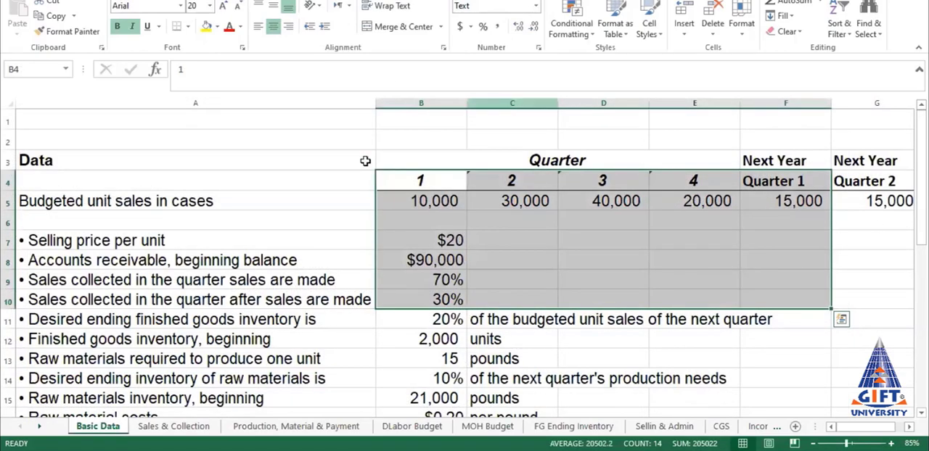
click(431, 202)
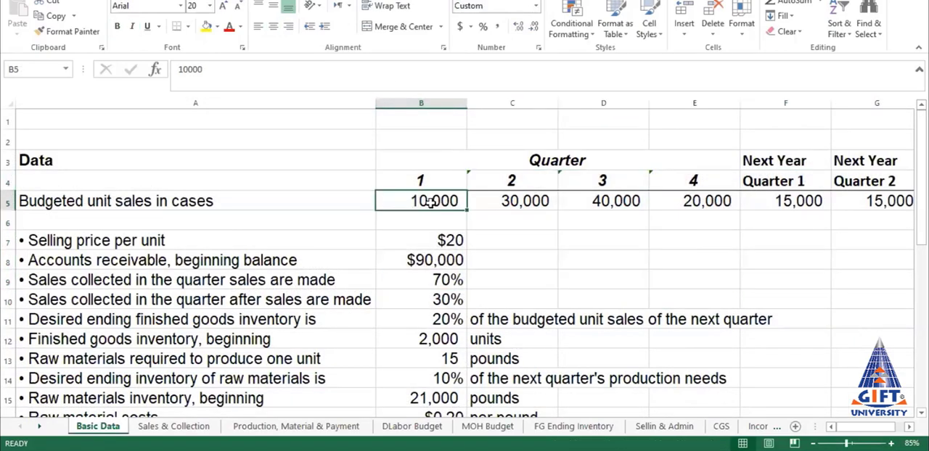
text(15000)
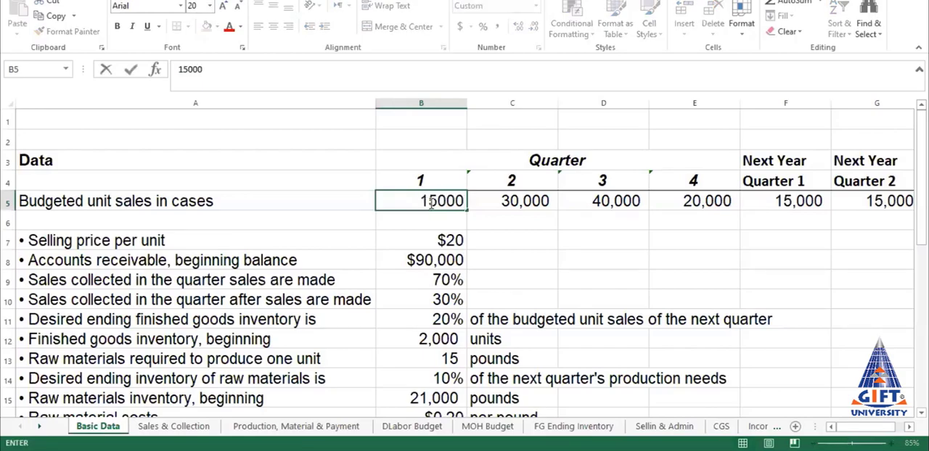
key(Return)
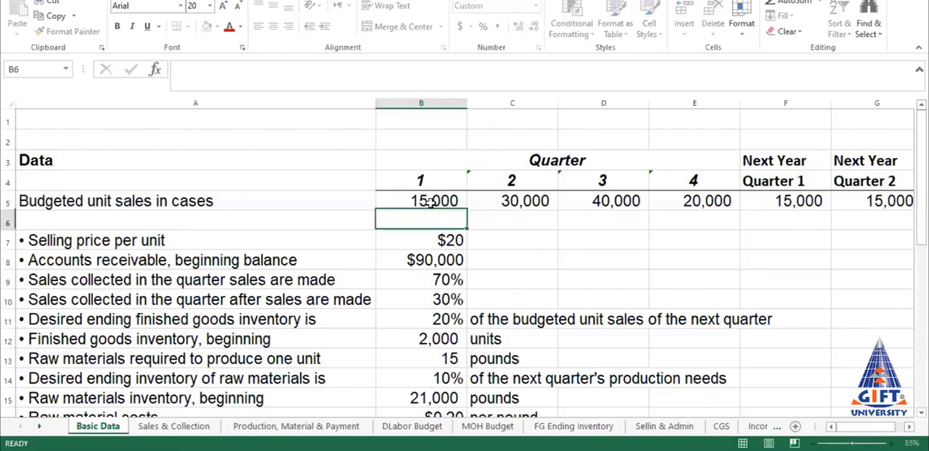
click(174, 428)
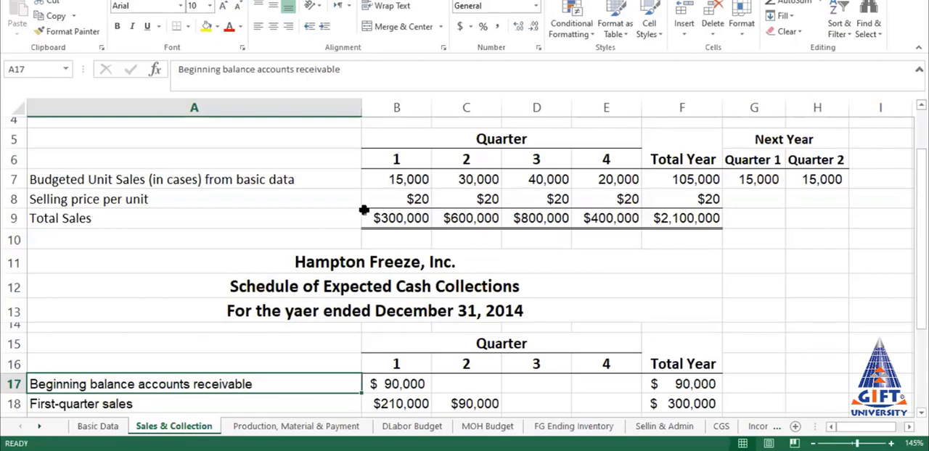
Step: Set quarter 1 budgeted unit sales on the Basic Data sheet back to 10,000 and return to the Sales Budget
click(95, 427)
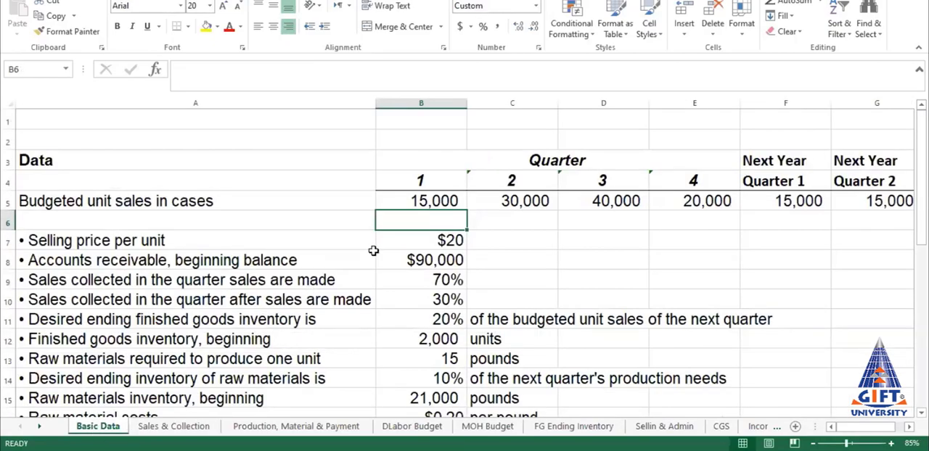
click(407, 201)
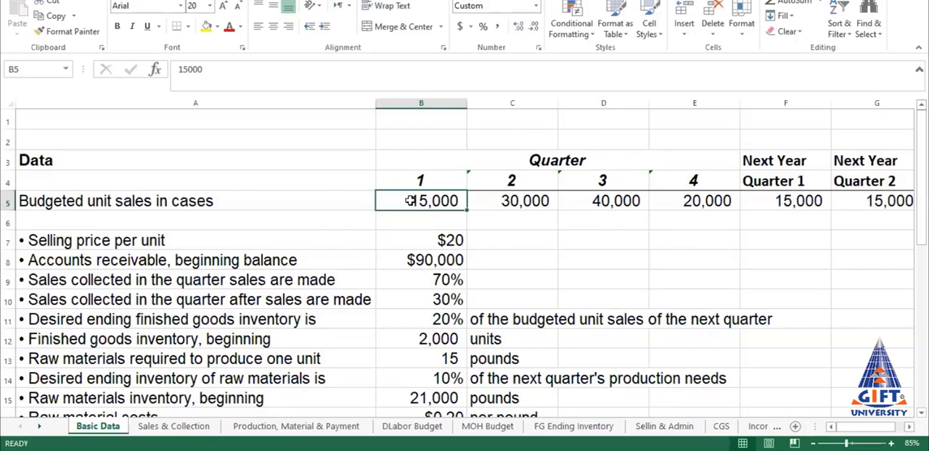
key(ctrl+Page_Down)
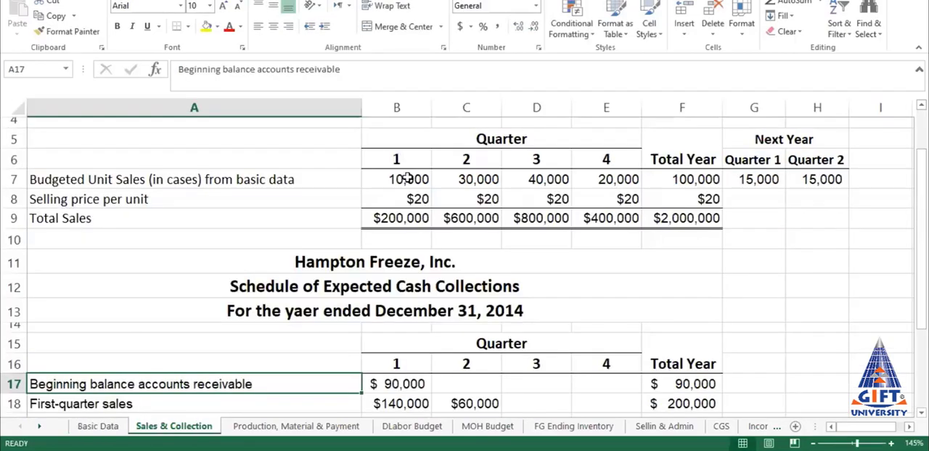
Step: Fill the quarter 1 budgeted unit sales formula from B7 across to E7 and check the copied formulas
click(474, 180)
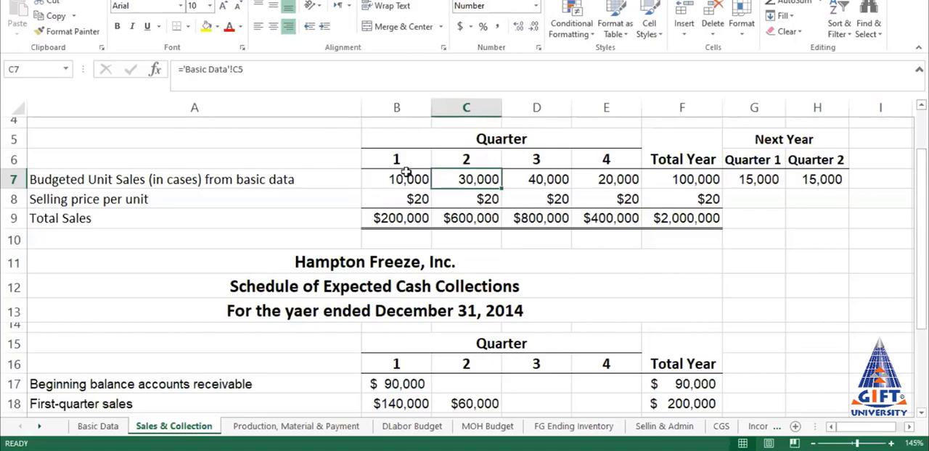
click(405, 178)
drag(431, 188, 621, 199)
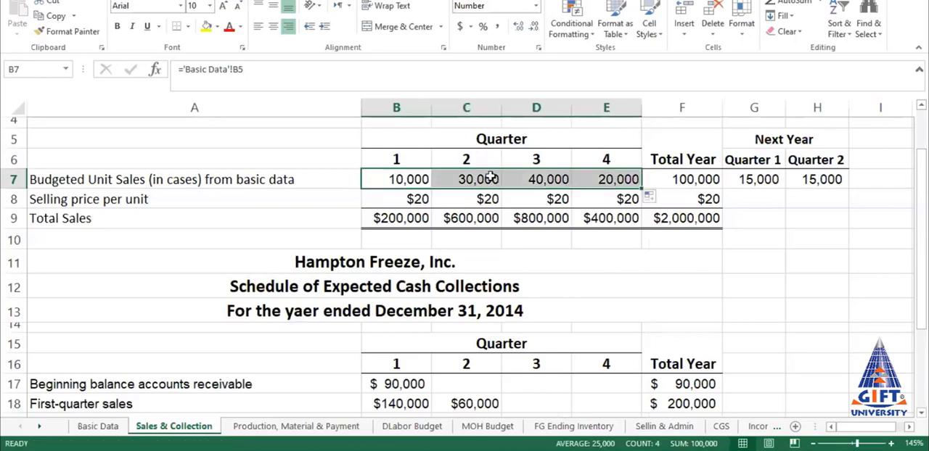
click(451, 174)
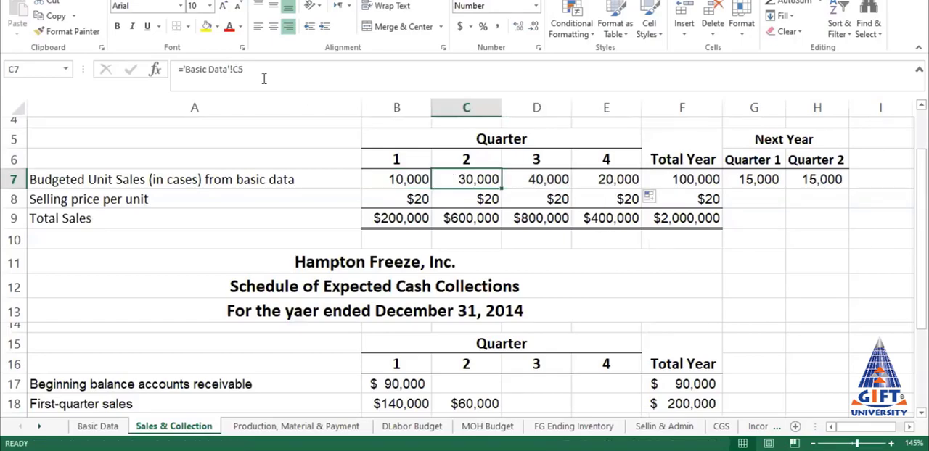
click(547, 182)
Step: Link the Sales Budget's quarter 2 budgeted unit sales in C7 to cell C5 of the Basic Data sheet
click(465, 179)
text(=)
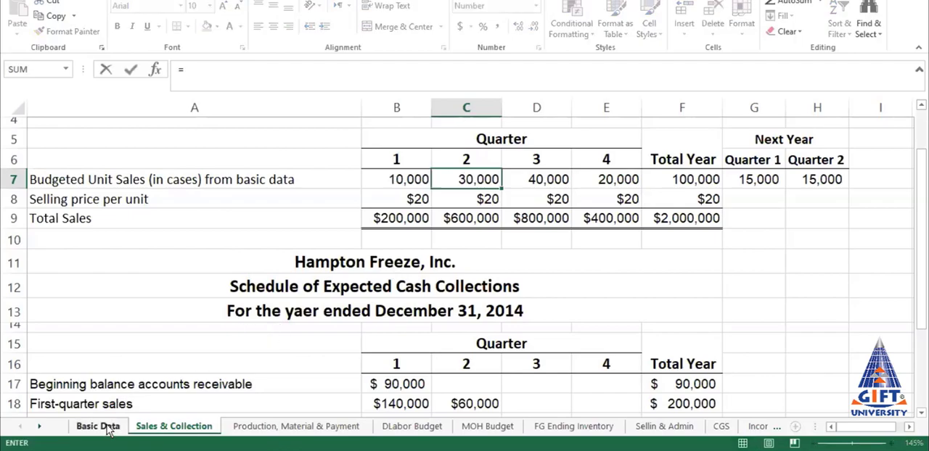
click(98, 427)
click(512, 201)
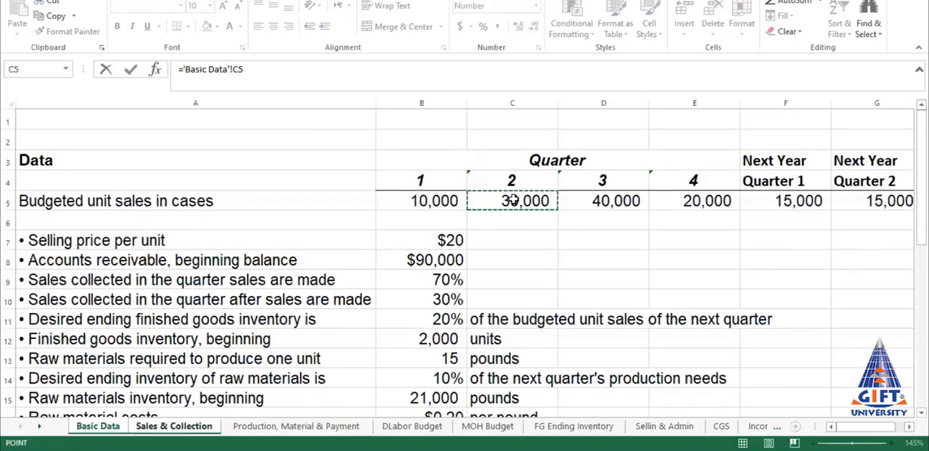
key(Return)
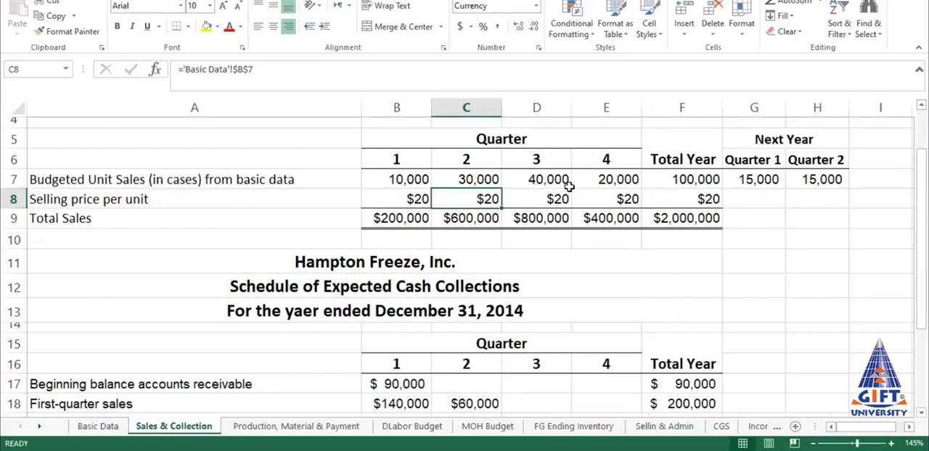
Step: Link the Sales Budget's quarter 3 budgeted unit sales in D7 to cell D5 of the Basic Data sheet
click(562, 181)
text(=)
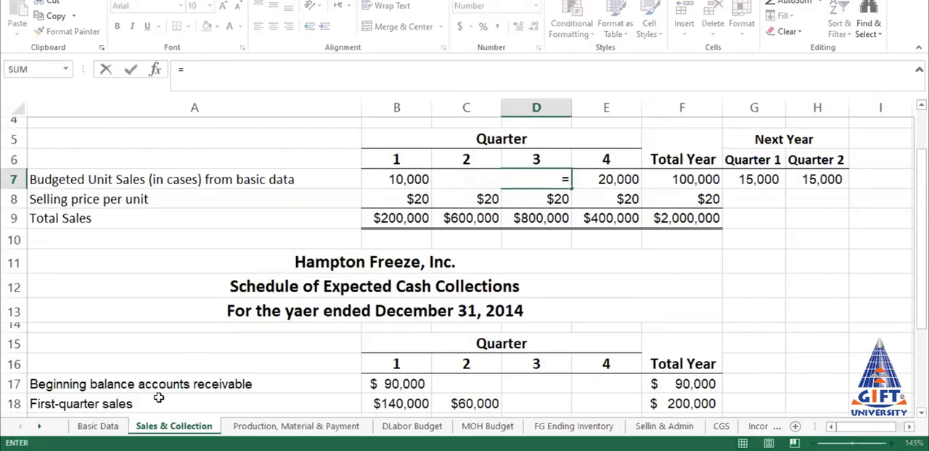
click(98, 427)
click(616, 203)
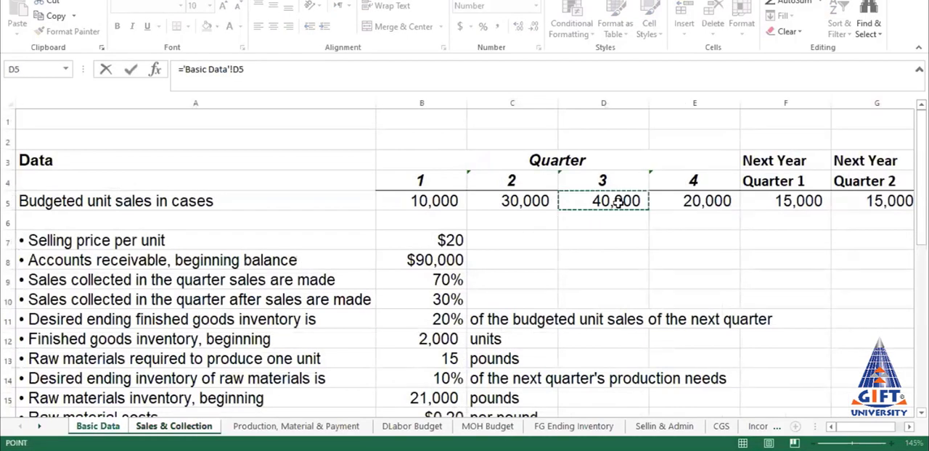
key(Return)
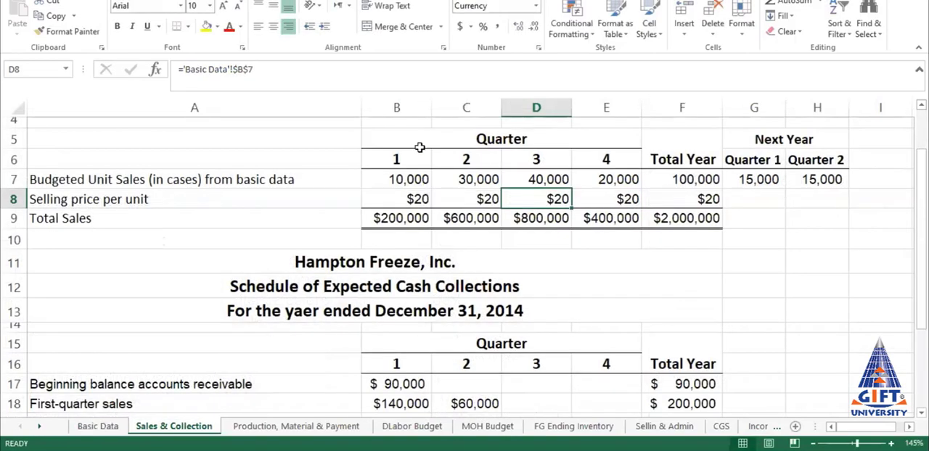
click(415, 178)
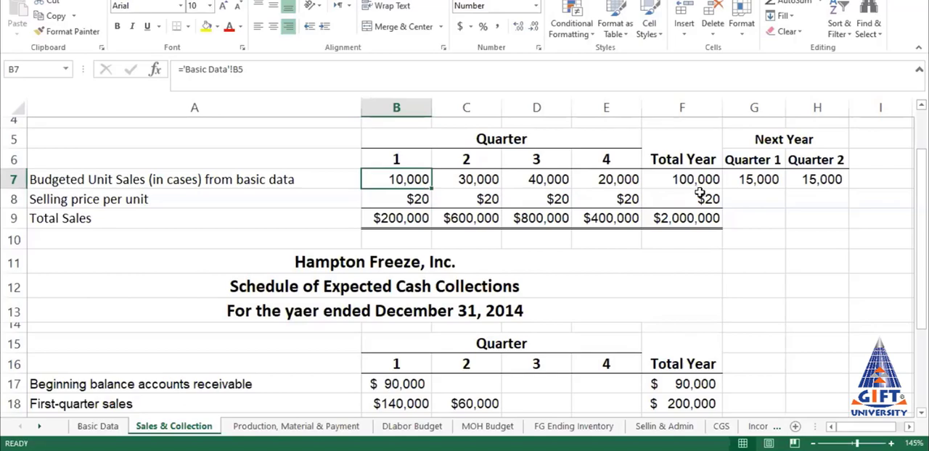
Step: Link the quarter 1 selling price per unit in B8 to cell B7 of the Basic Data sheet
click(408, 199)
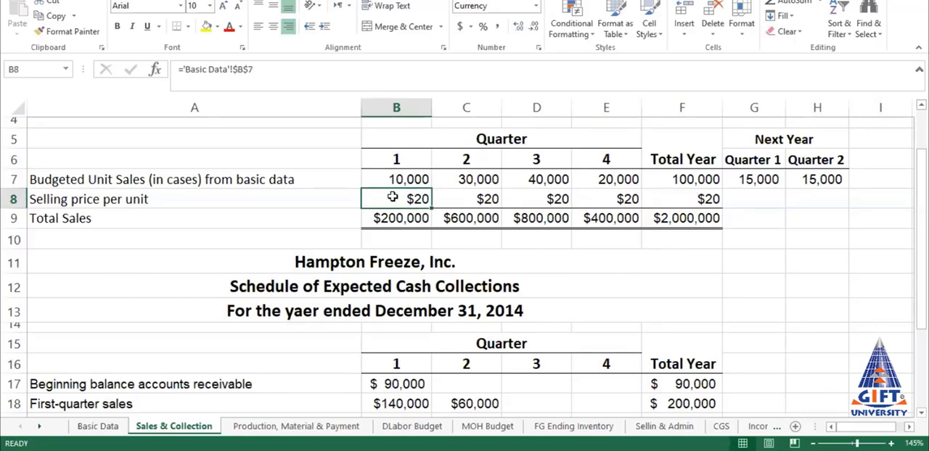
click(96, 427)
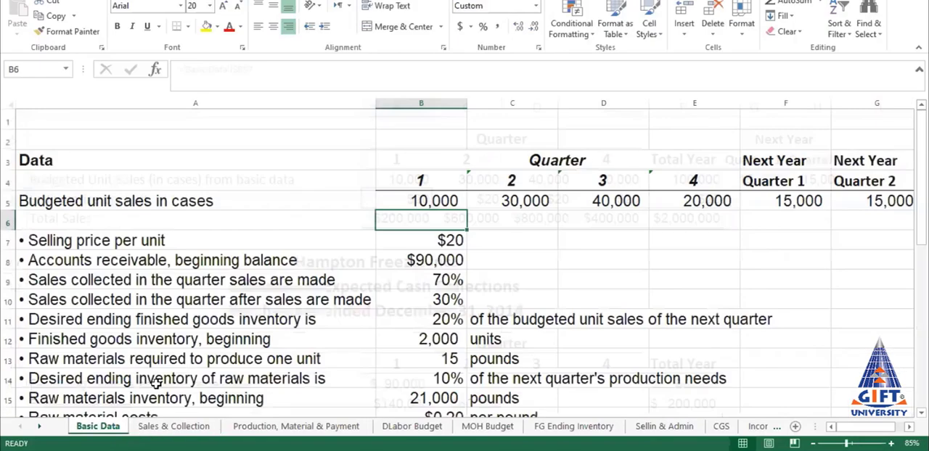
click(454, 241)
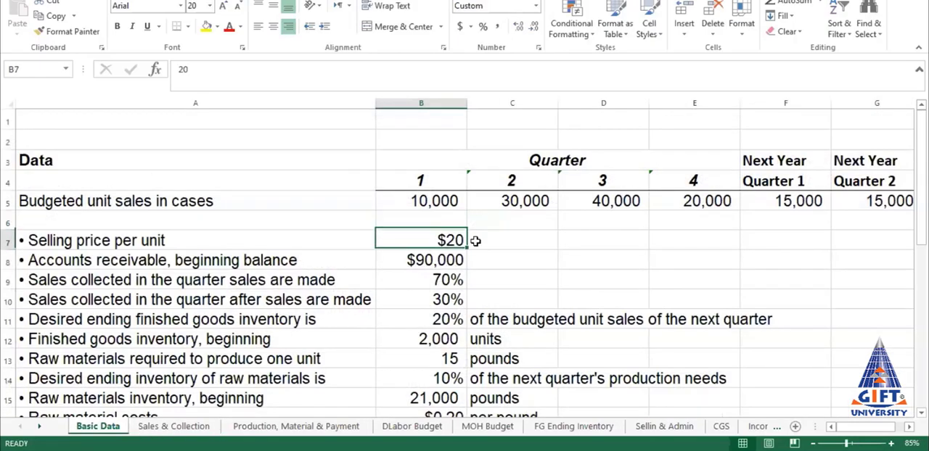
click(178, 428)
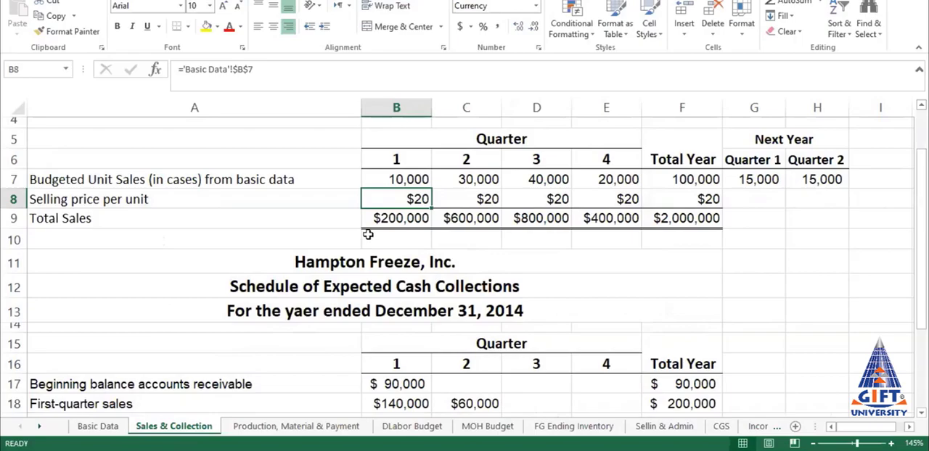
text(=)
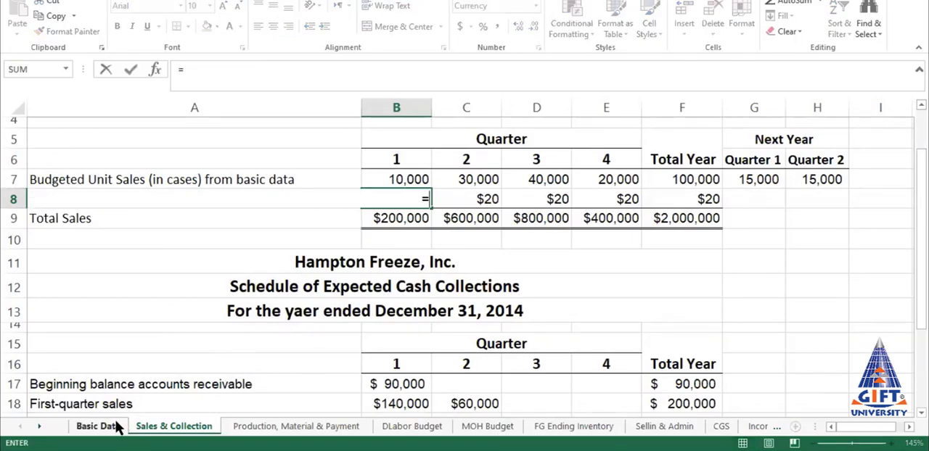
click(101, 428)
click(447, 242)
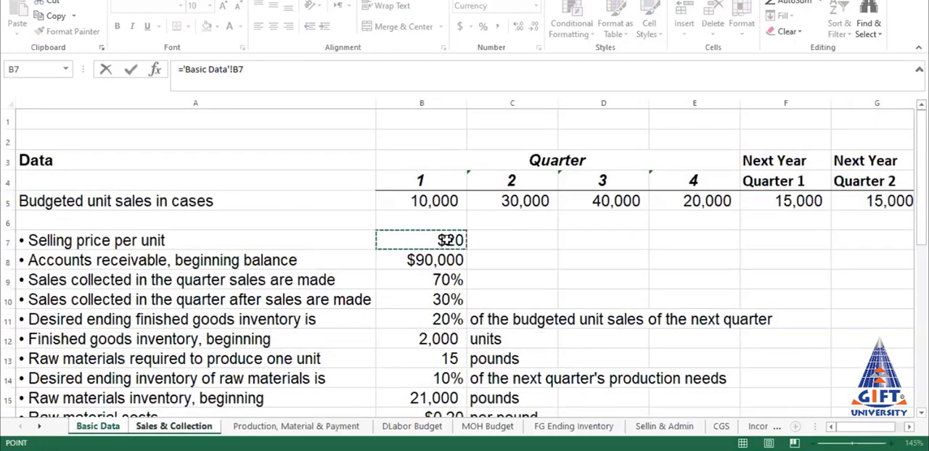
key(Return)
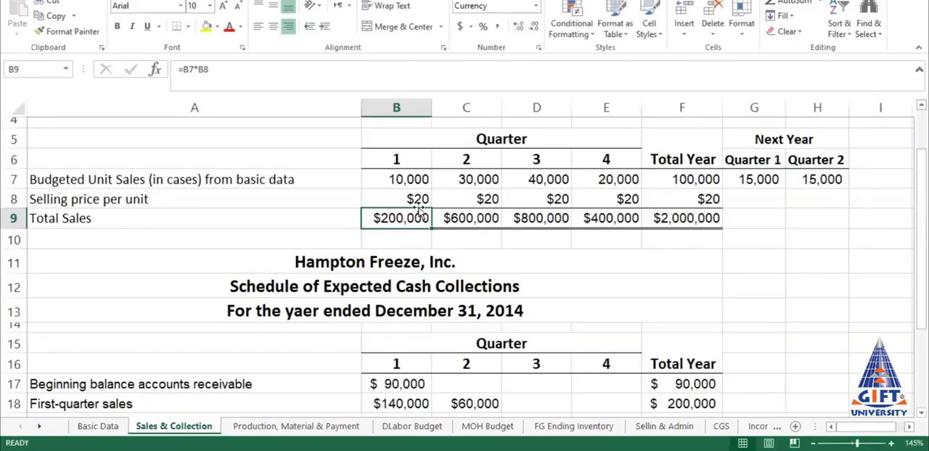
Step: Try filling the selling price formula from B8 into C8 and compare its reference with the Basic Data sheet
key(Up)
drag(432, 208, 501, 210)
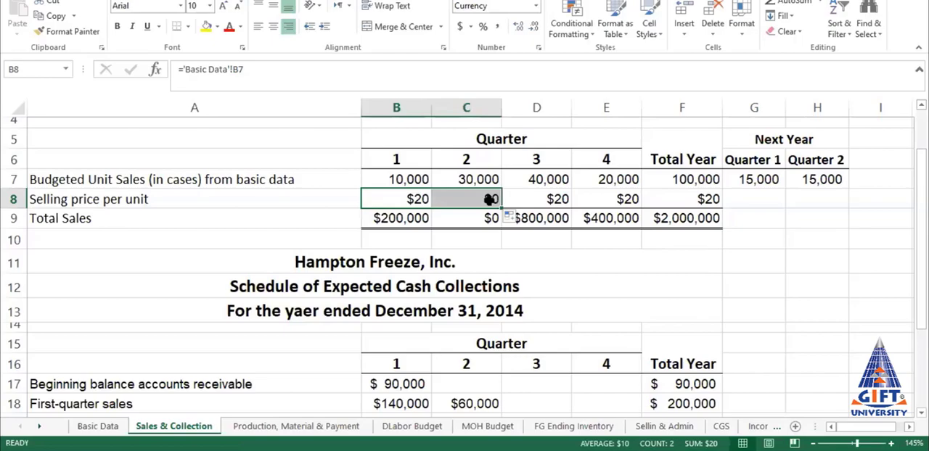
click(490, 199)
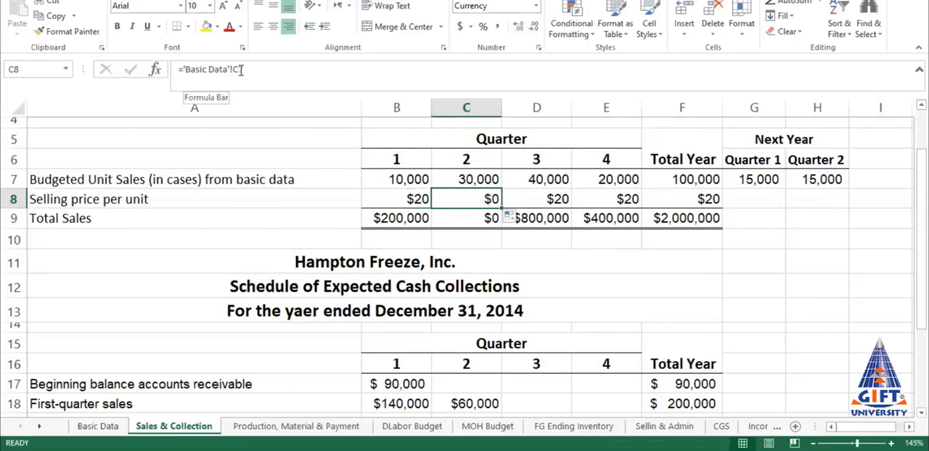
click(110, 429)
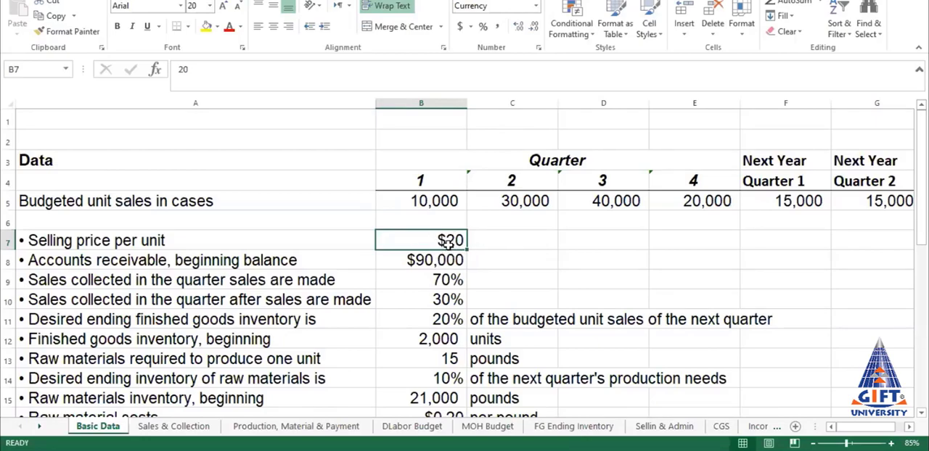
click(174, 426)
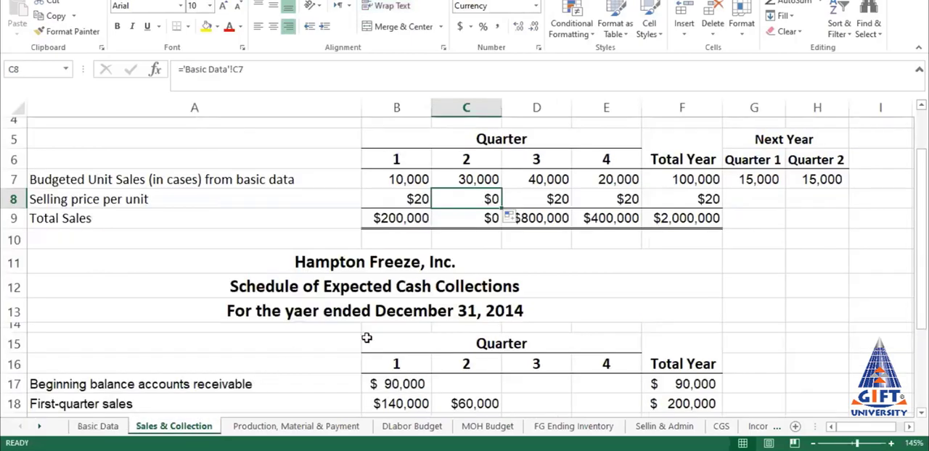
Step: Make the selling price reference in B8 absolute as 'Basic Data'!$B$7 and fill it across to F8
click(414, 198)
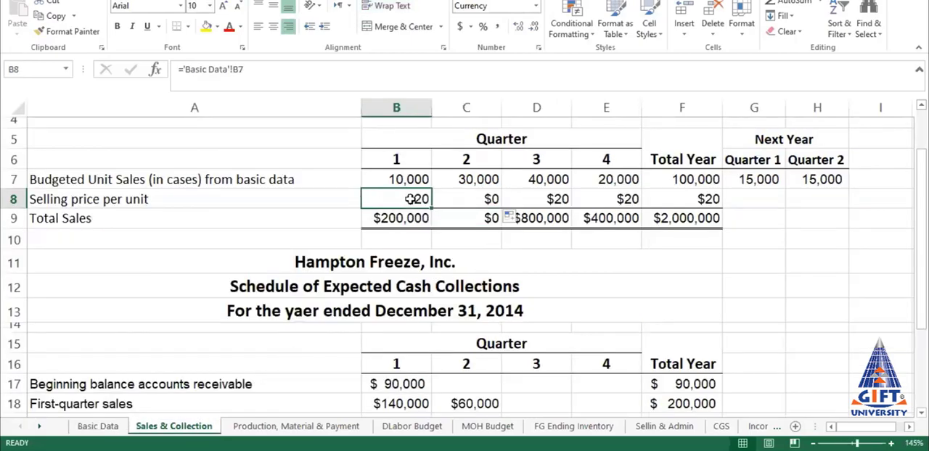
click(239, 68)
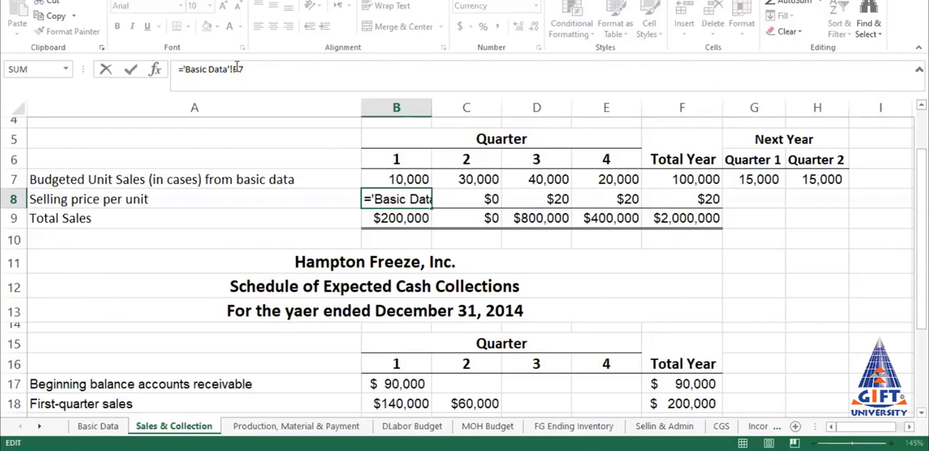
key(F4)
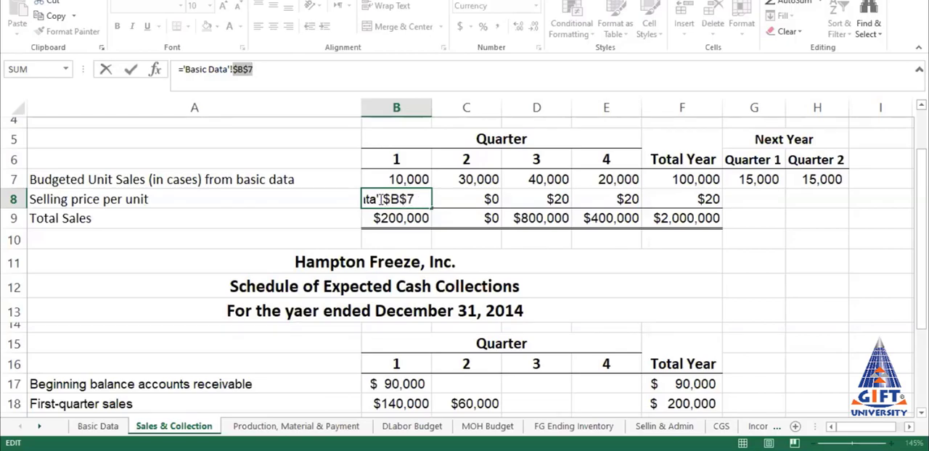
key(Return)
click(400, 203)
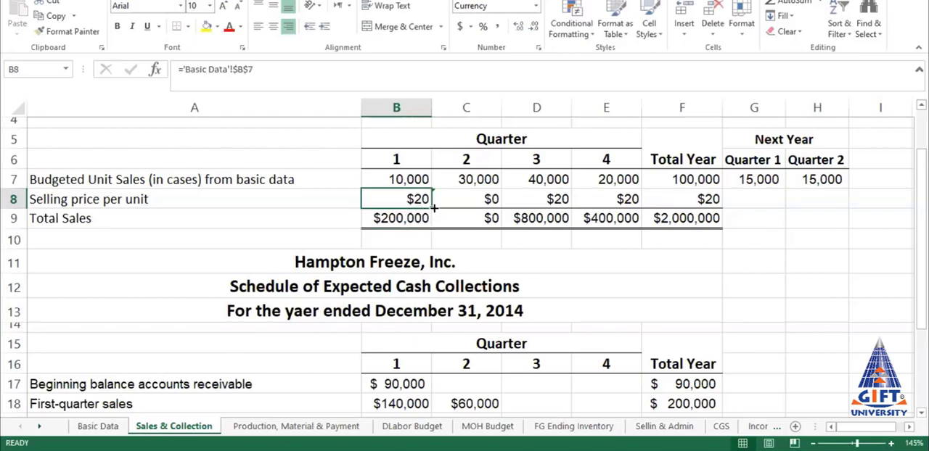
drag(431, 208, 721, 210)
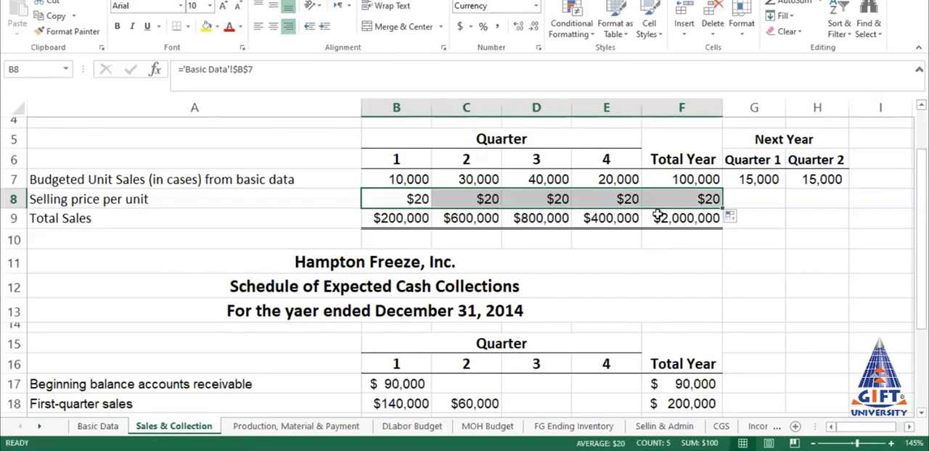
Step: Link the quarter 2 selling price in C8 individually to cell B7 of the Basic Data sheet
click(471, 202)
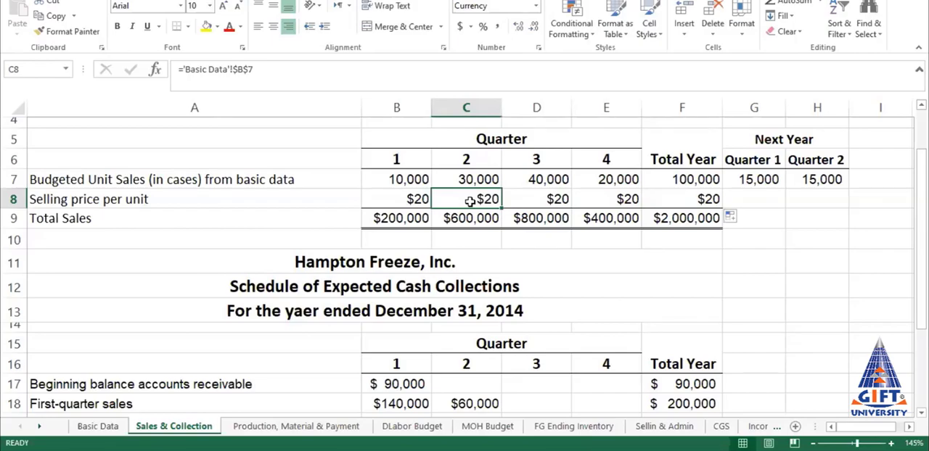
text(=)
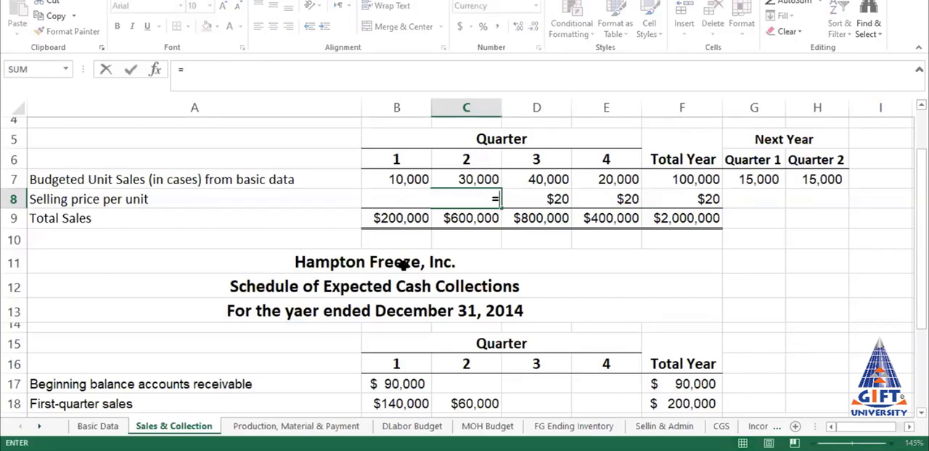
click(98, 427)
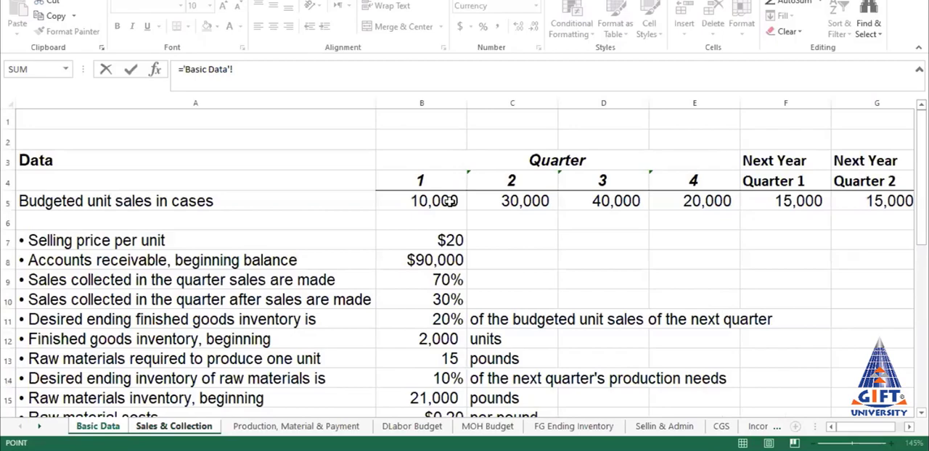
click(450, 240)
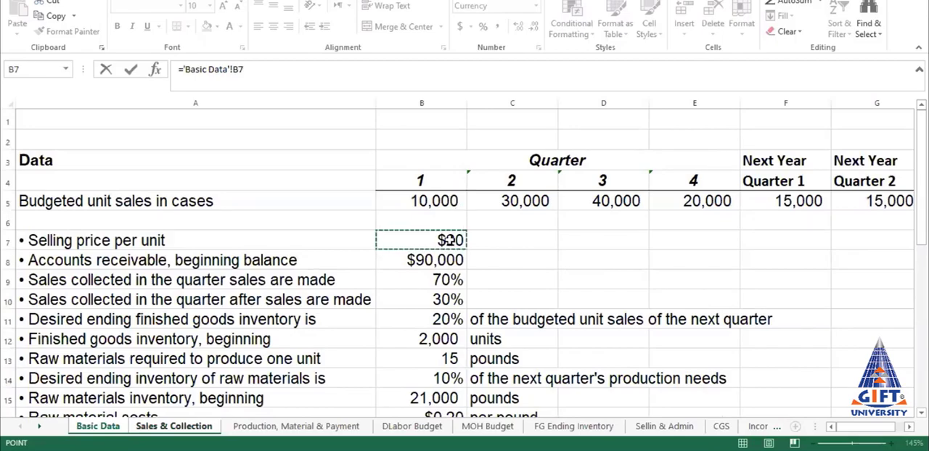
key(Return)
Step: Link the quarter 3 selling price in D8 individually to cell B7 of the Basic Data sheet
click(544, 203)
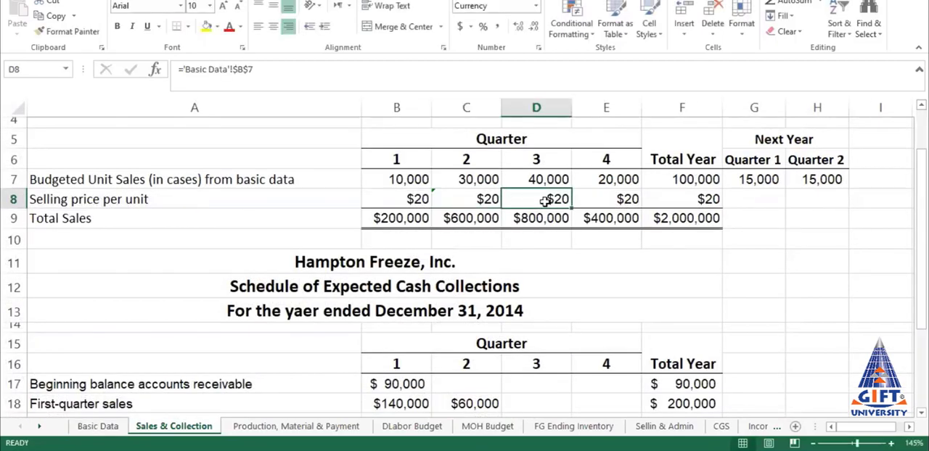
text(=)
click(97, 427)
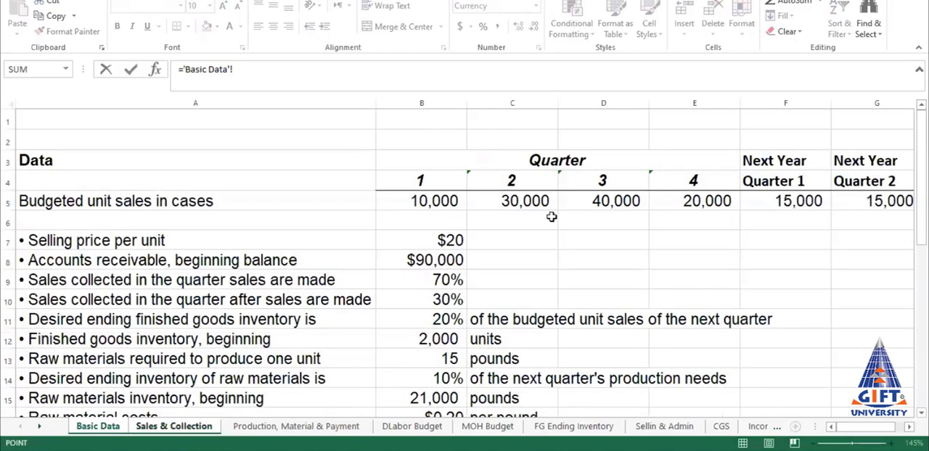
click(453, 241)
key(Return)
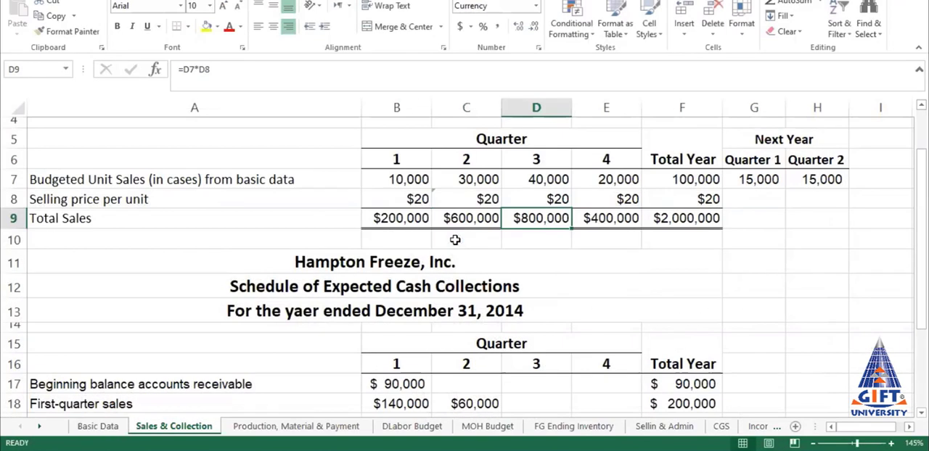
Step: Link the quarter 4 selling price in E8 individually to cell B7 of the Basic Data sheet
click(608, 201)
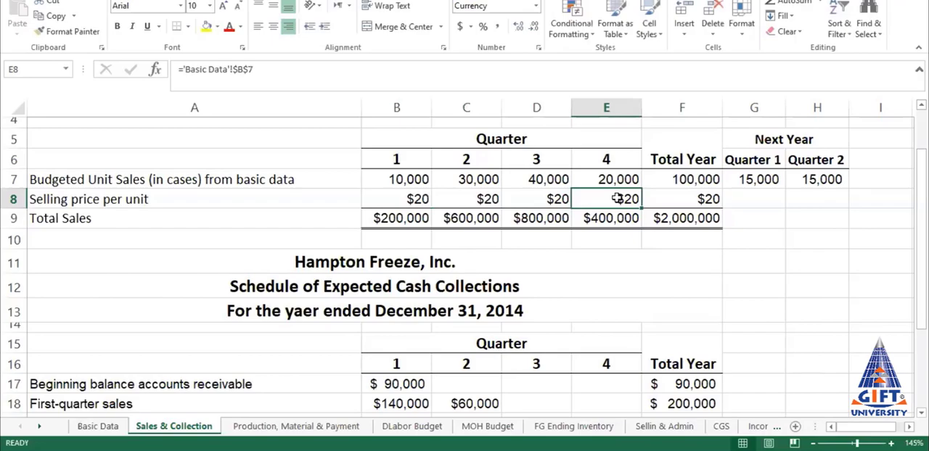
text(=)
click(105, 426)
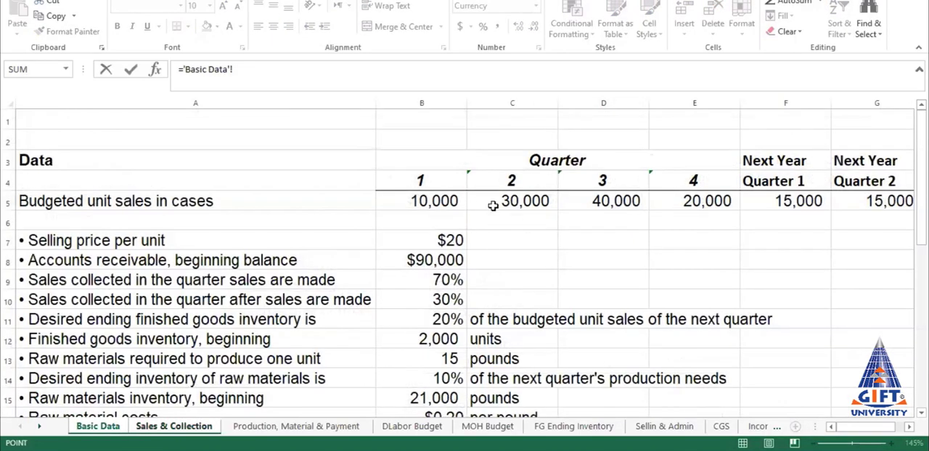
click(434, 238)
key(Return)
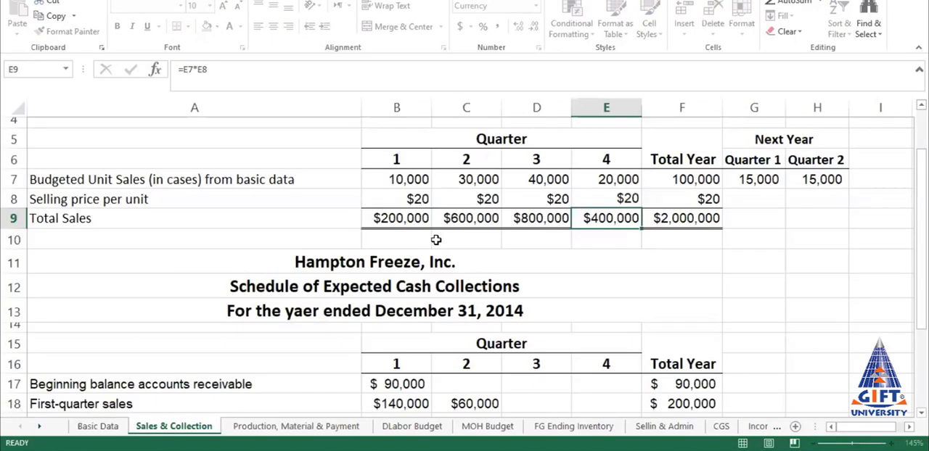
Step: Fill the absolute selling price formula from B8 across the remaining quarters and Total Year to F8
click(414, 198)
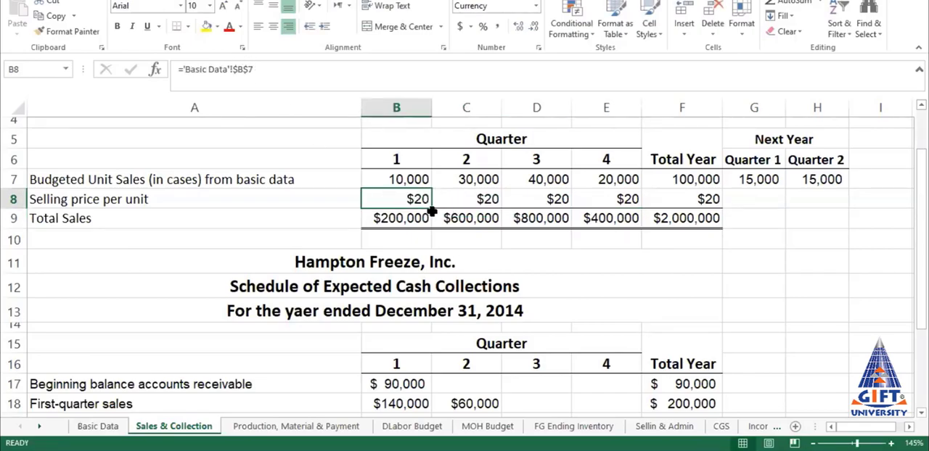
drag(433, 209, 704, 229)
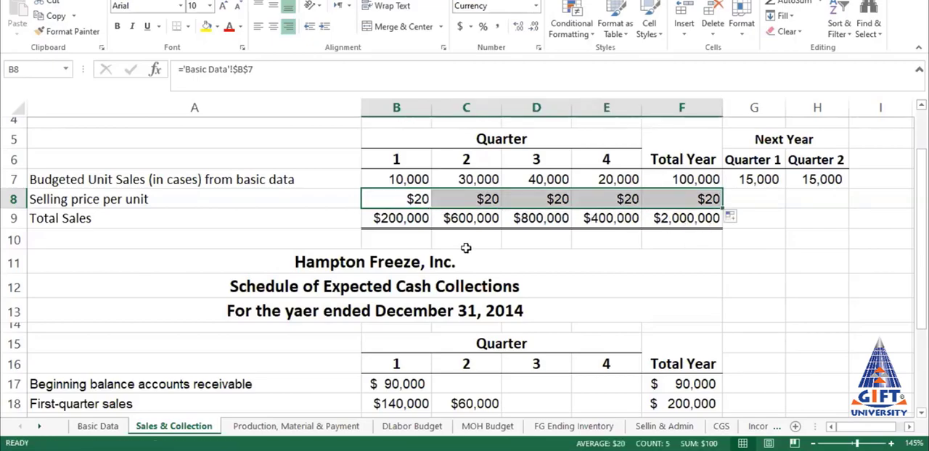
Step: Calculate quarter 1 total sales in B9 as B7*B8 and fill the formula across through Total Year in F9
click(398, 218)
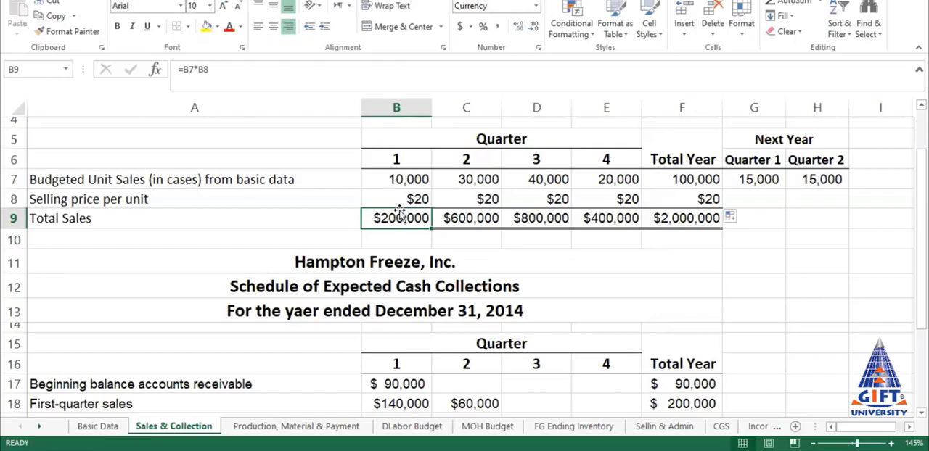
text(=)
click(393, 174)
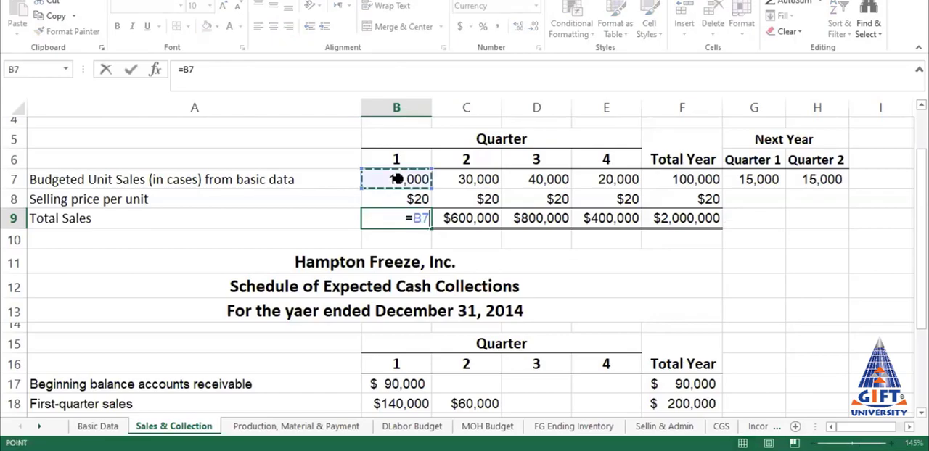
text(*)
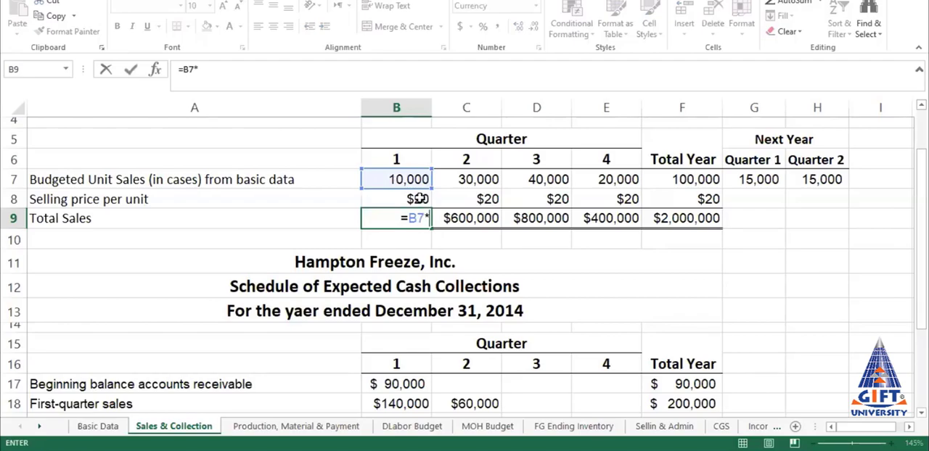
click(418, 199)
key(Return)
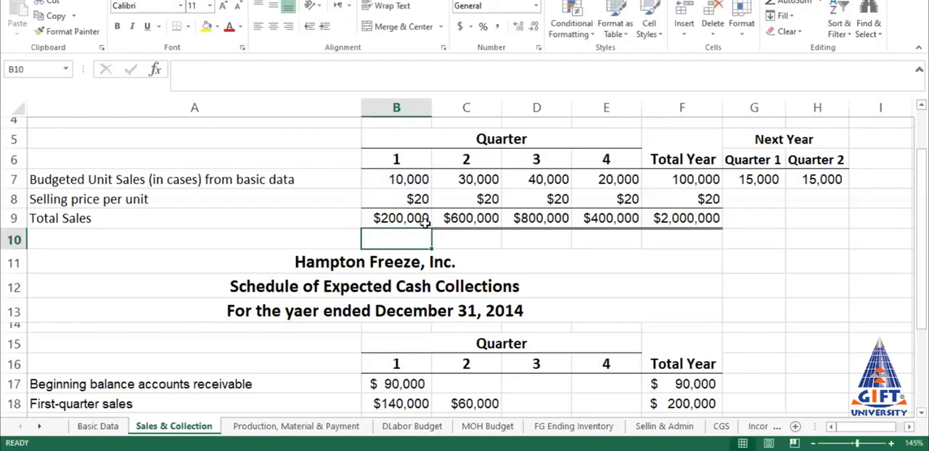
click(408, 219)
mouse_move(431, 228)
mouse_down()
mouse_move(680, 240)
mouse_move(781, 262)
mouse_up()
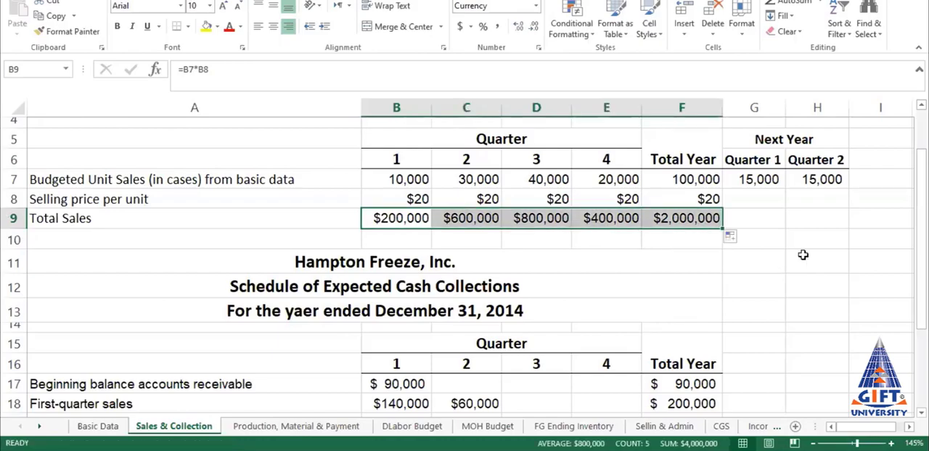
Step: Copy the total sales formula from B9 and paste it into C9:F9
click(411, 218)
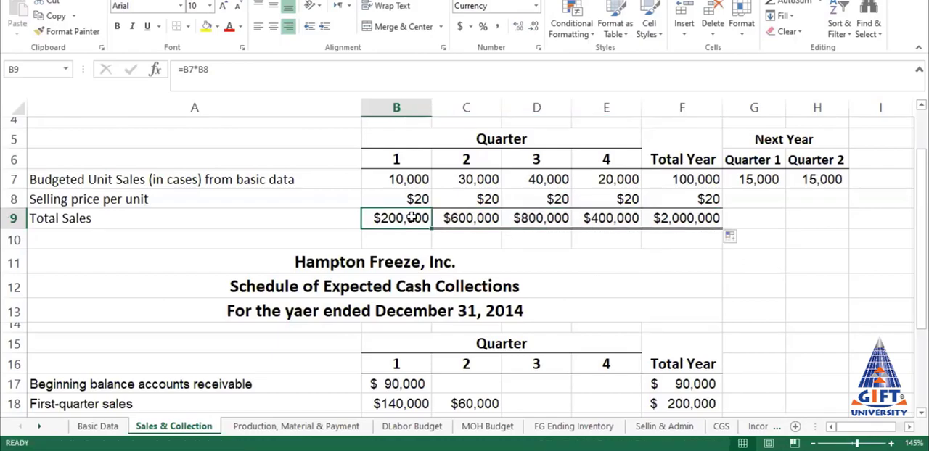
key(ctrl+c)
drag(473, 220, 700, 222)
key(Return)
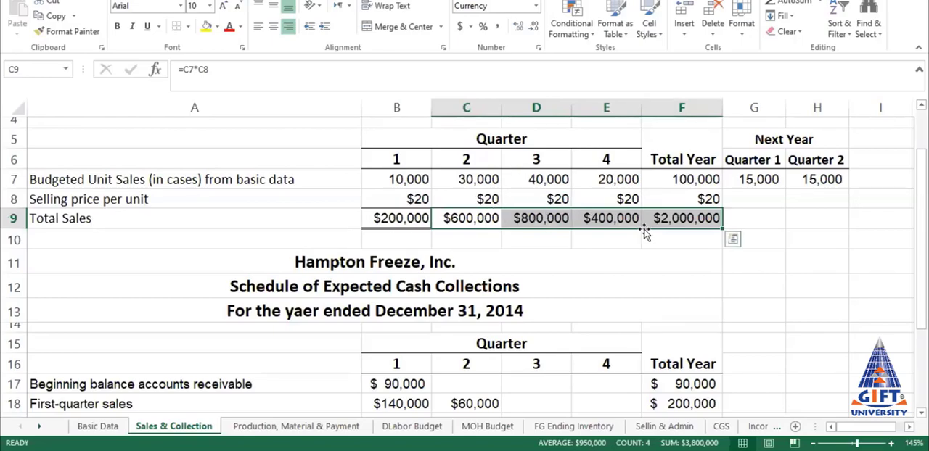
Step: Total the budgeted unit sales for the year in F7 with an AutoSum of B7:E7
click(708, 220)
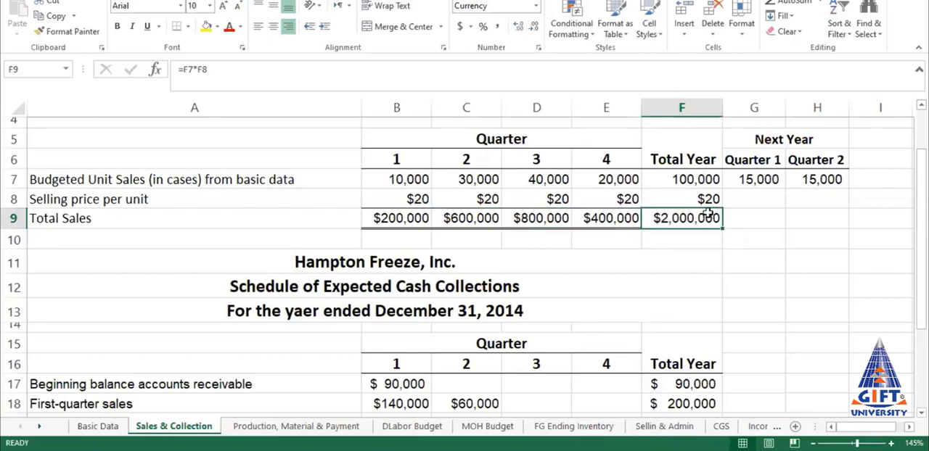
click(682, 182)
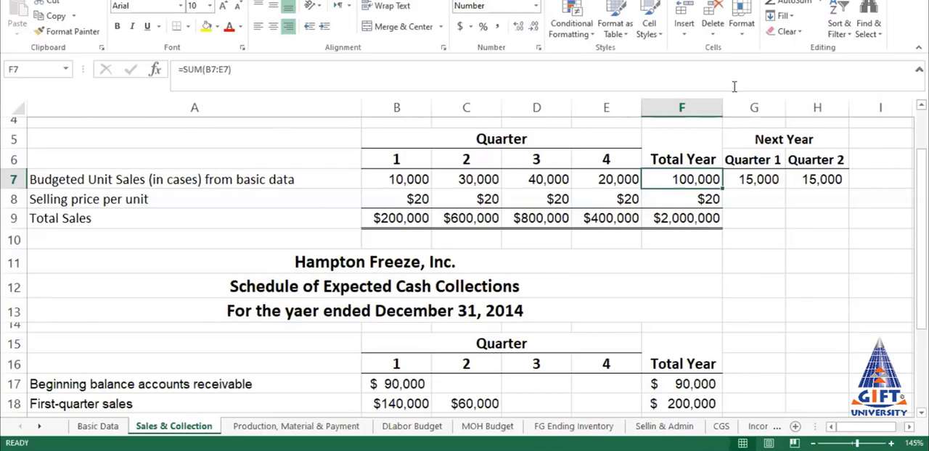
click(775, 3)
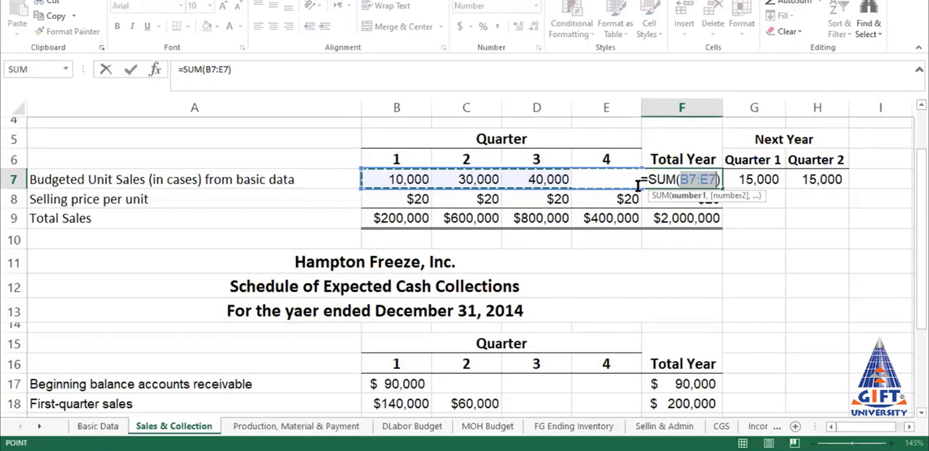
key(Return)
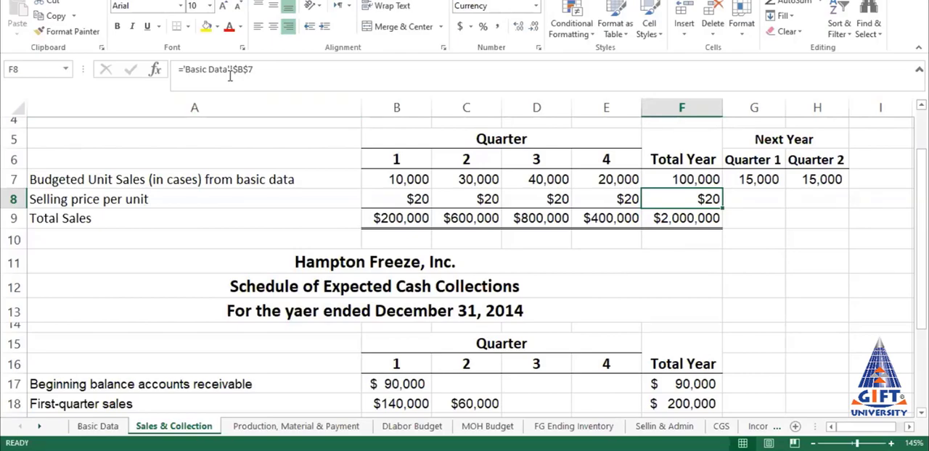
Step: Replace the Total Year formula for total sales in F9 with an AutoSum of the four quarters, B9:E9
click(666, 219)
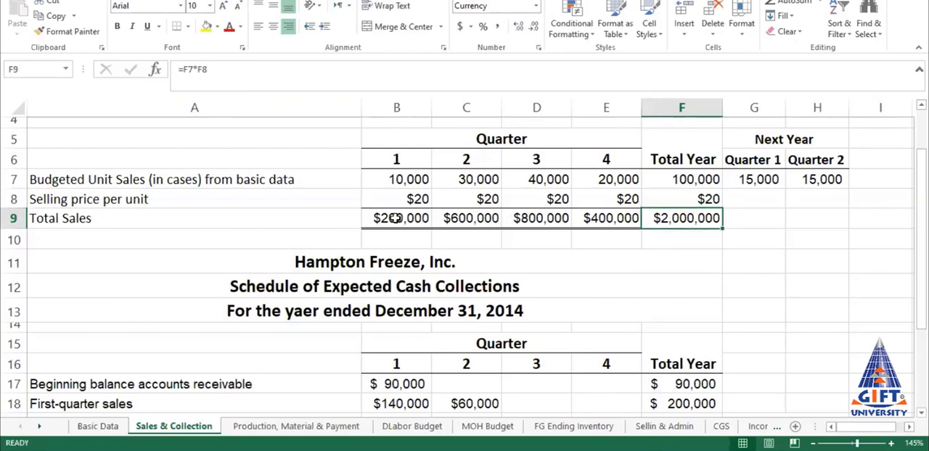
click(783, 3)
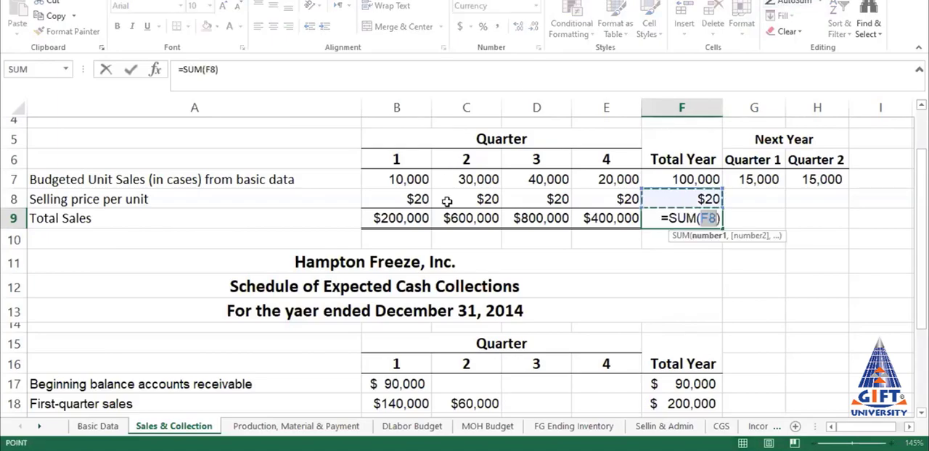
click(379, 218)
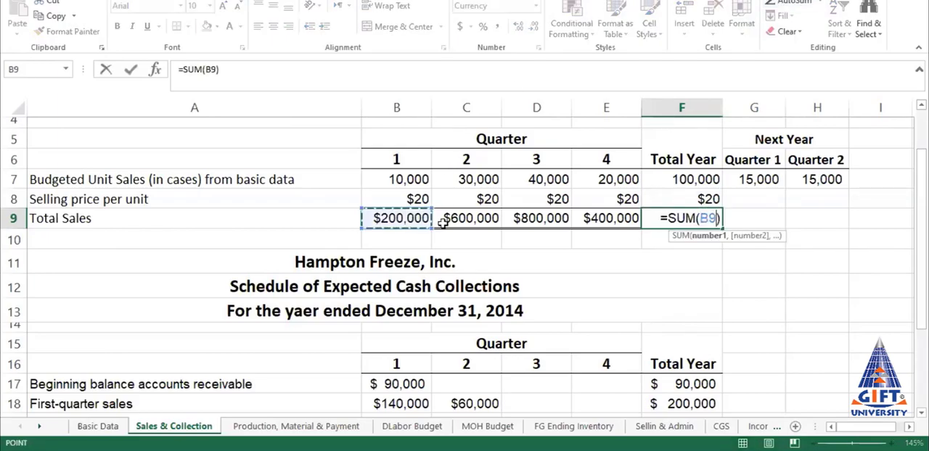
drag(442, 223, 626, 218)
key(Return)
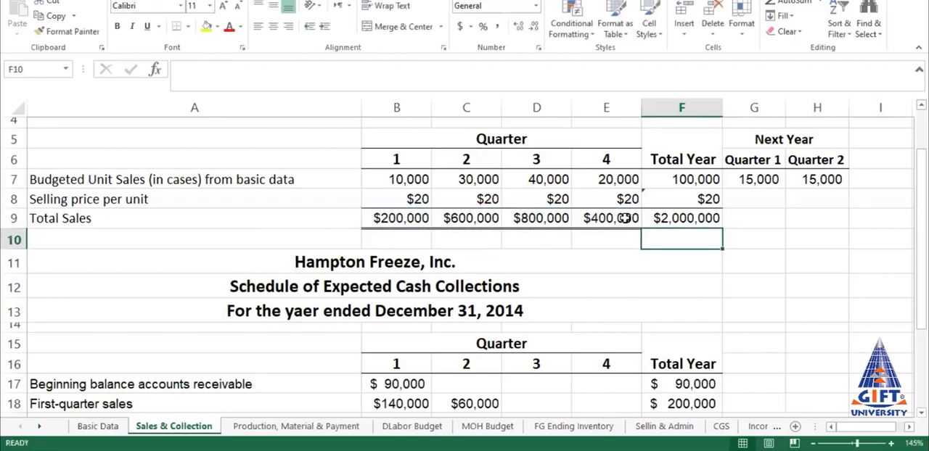
key(Down)
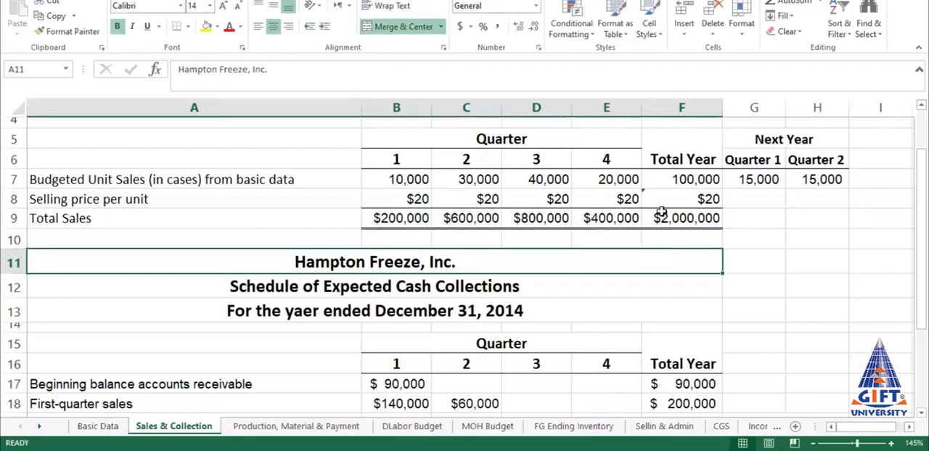
click(668, 217)
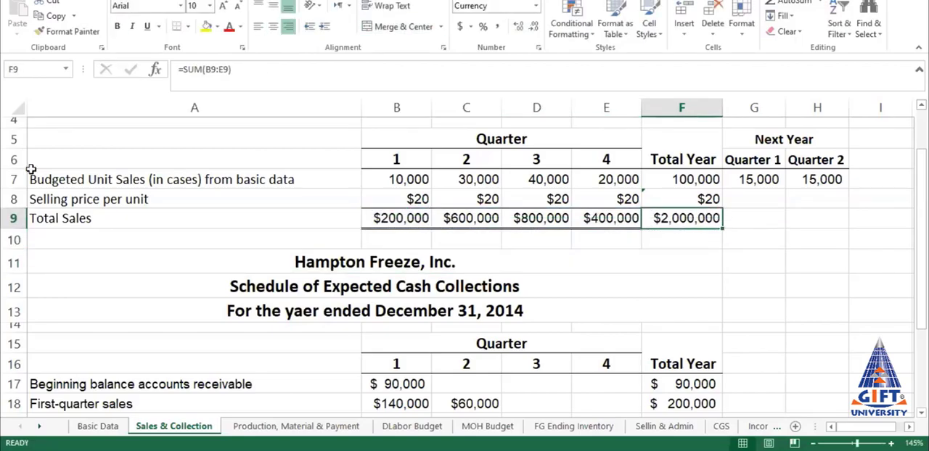